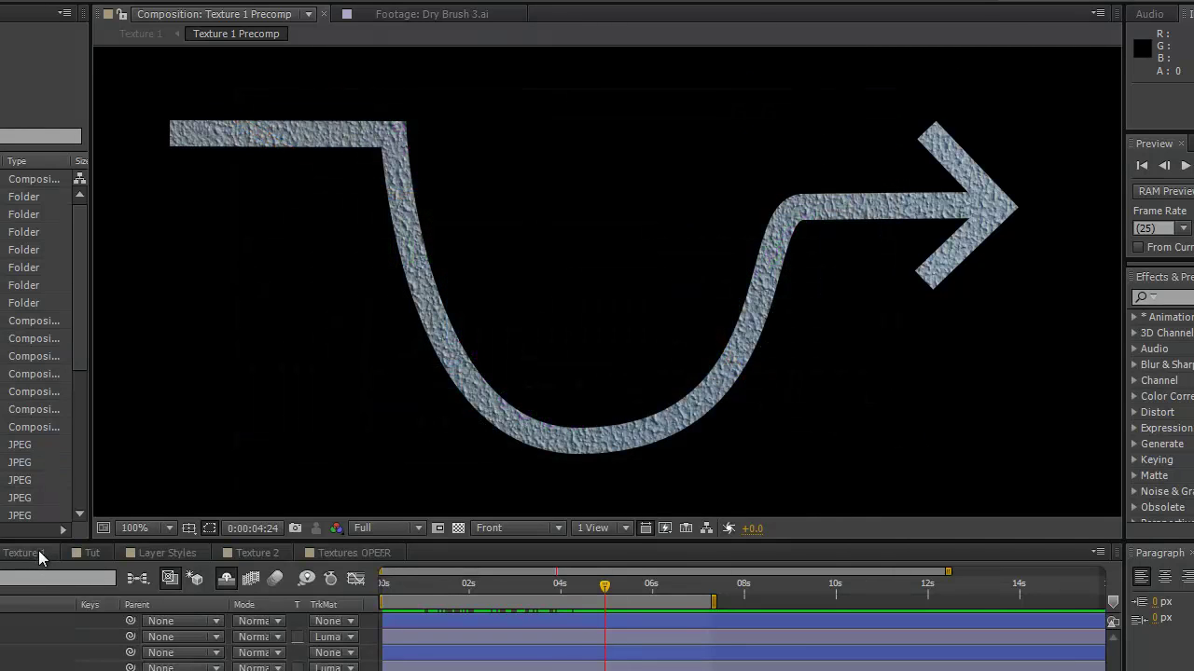
# View the finished Texture 1 example, then switch to the Tut composition with the plain arrow.
pyautogui.click(38, 553)
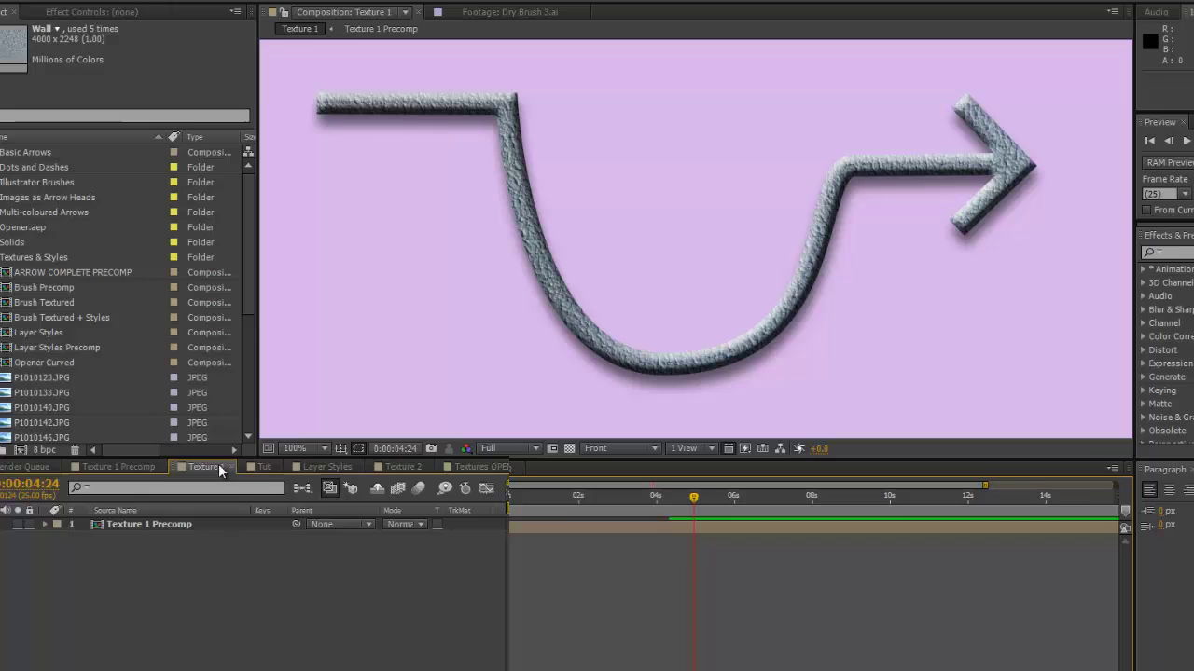
pyautogui.click(278, 459)
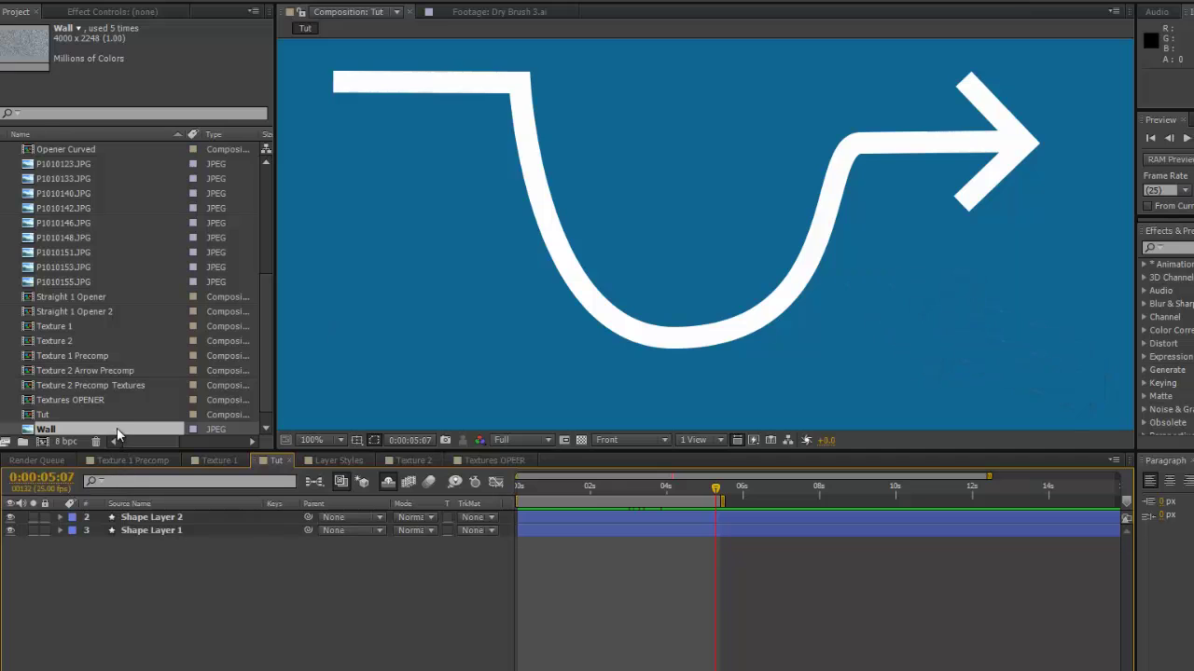
# Place the Wall texture between the two shape layers and scale it to 32%.
pyautogui.moveTo(117, 435); pyautogui.dragTo(131, 510)
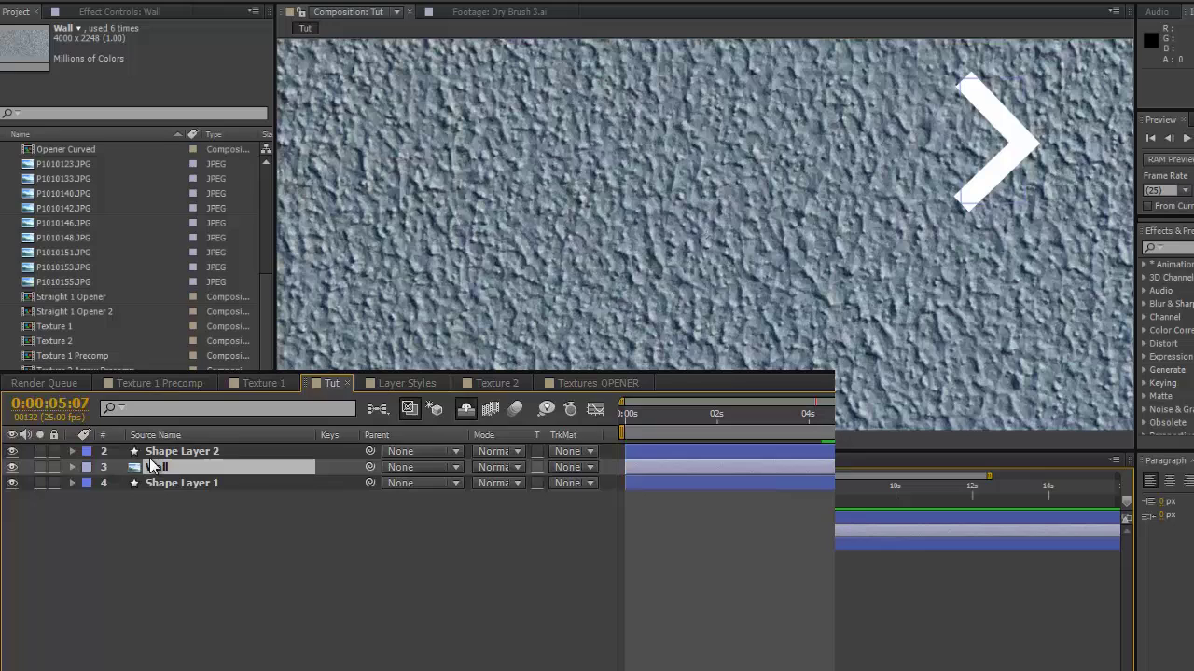
pyautogui.click(73, 467)
pyautogui.click(87, 483)
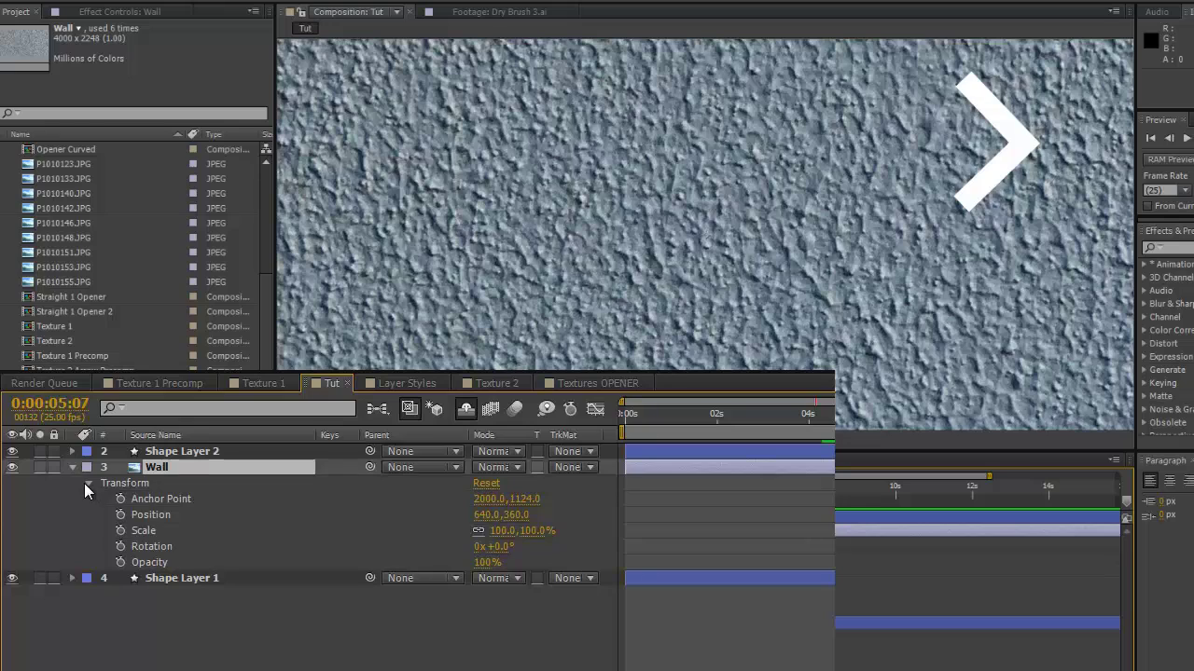
pyautogui.click(505, 534)
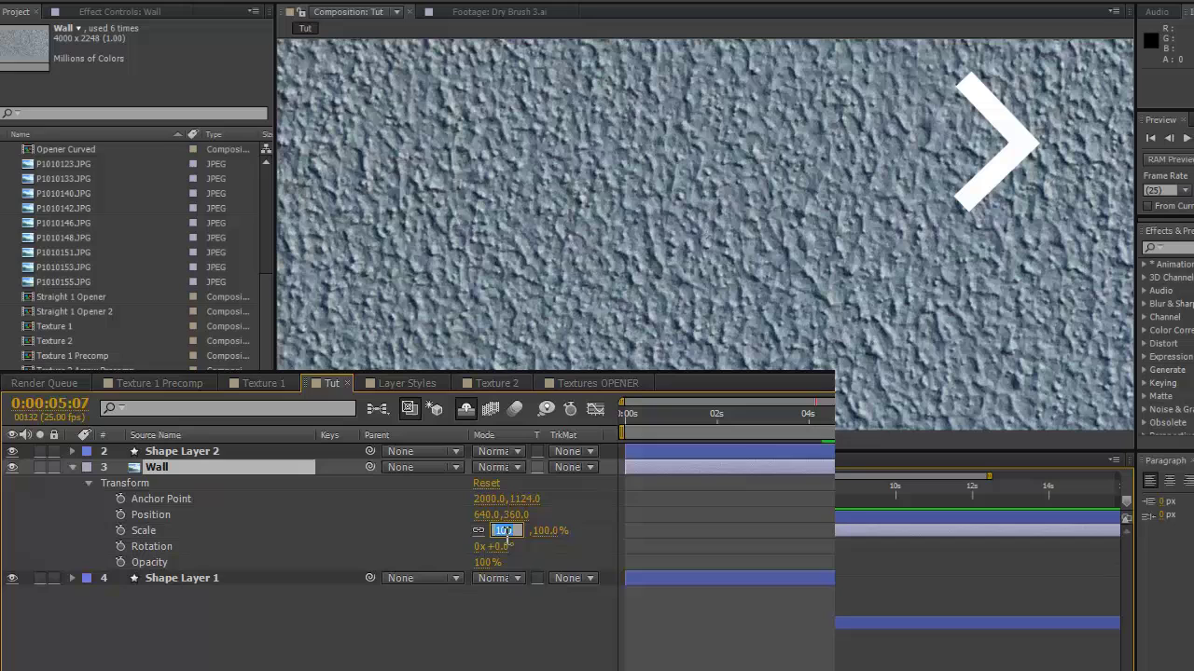
pyautogui.write('32')
pyautogui.press('Return')
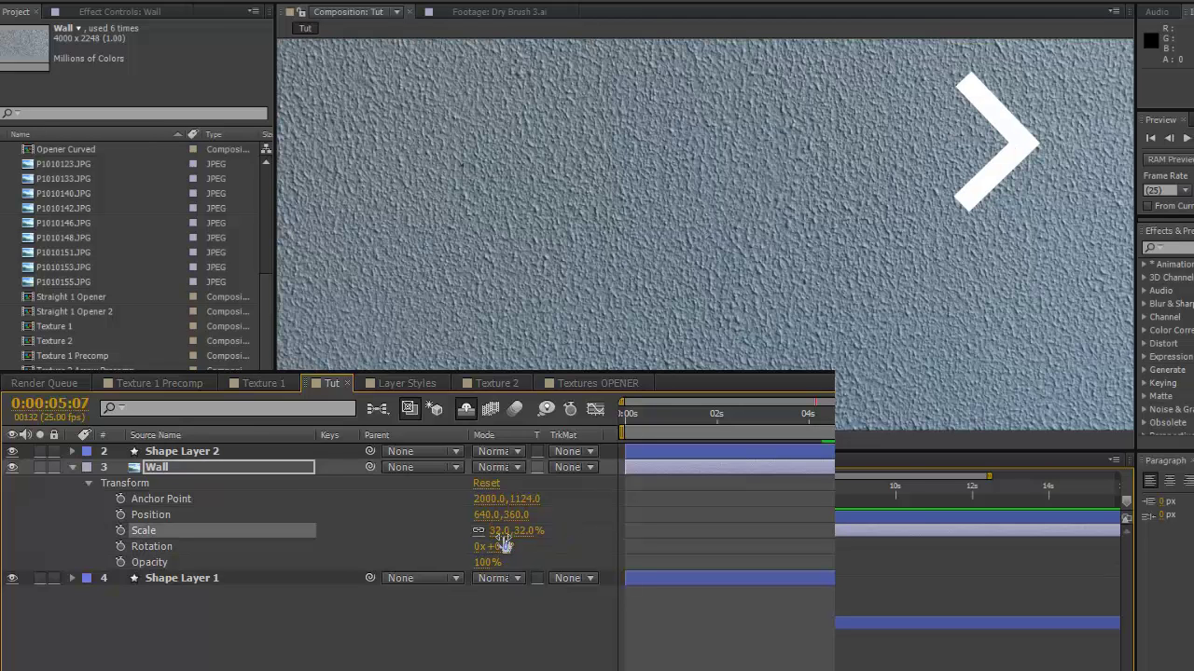
# Duplicate the Wall layer with Ctrl+D and move the copy beneath Shape Layer 1.
pyautogui.click(71, 468)
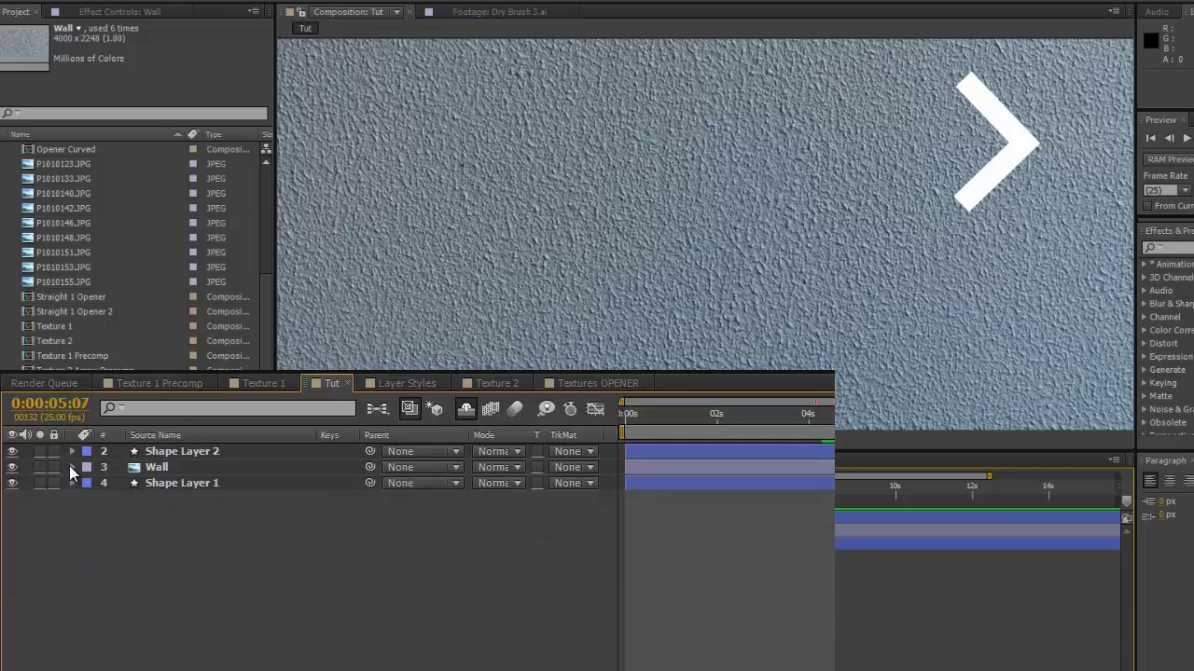
pyautogui.click(181, 470)
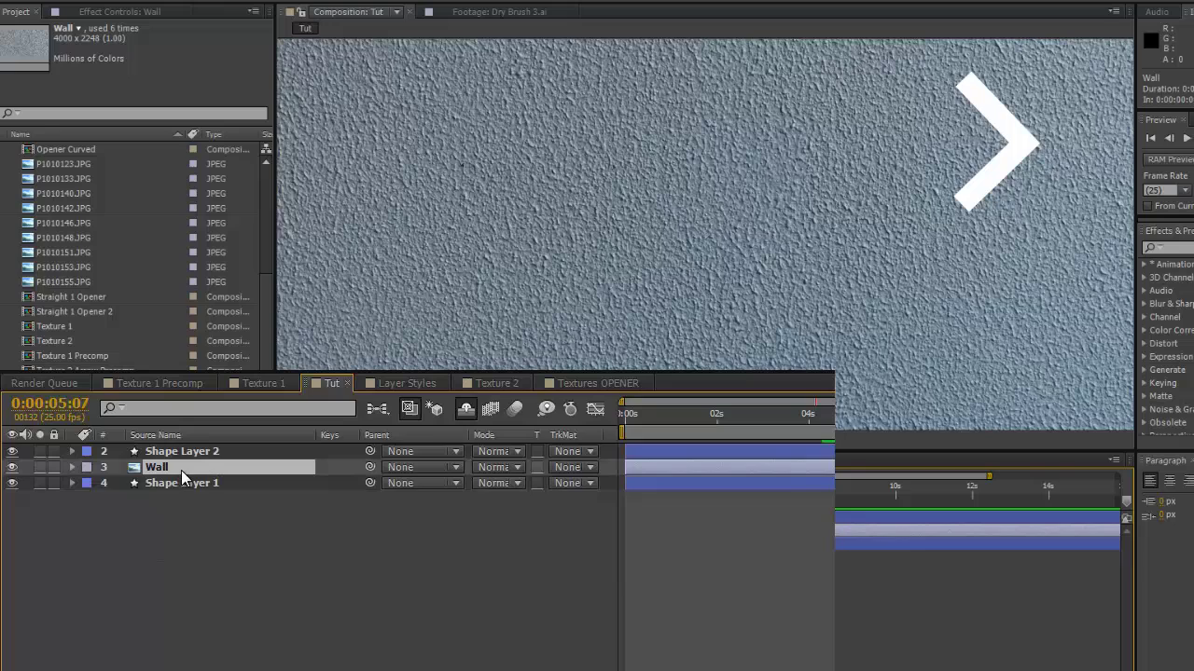
pyautogui.hotkey('ctrl', 'd')
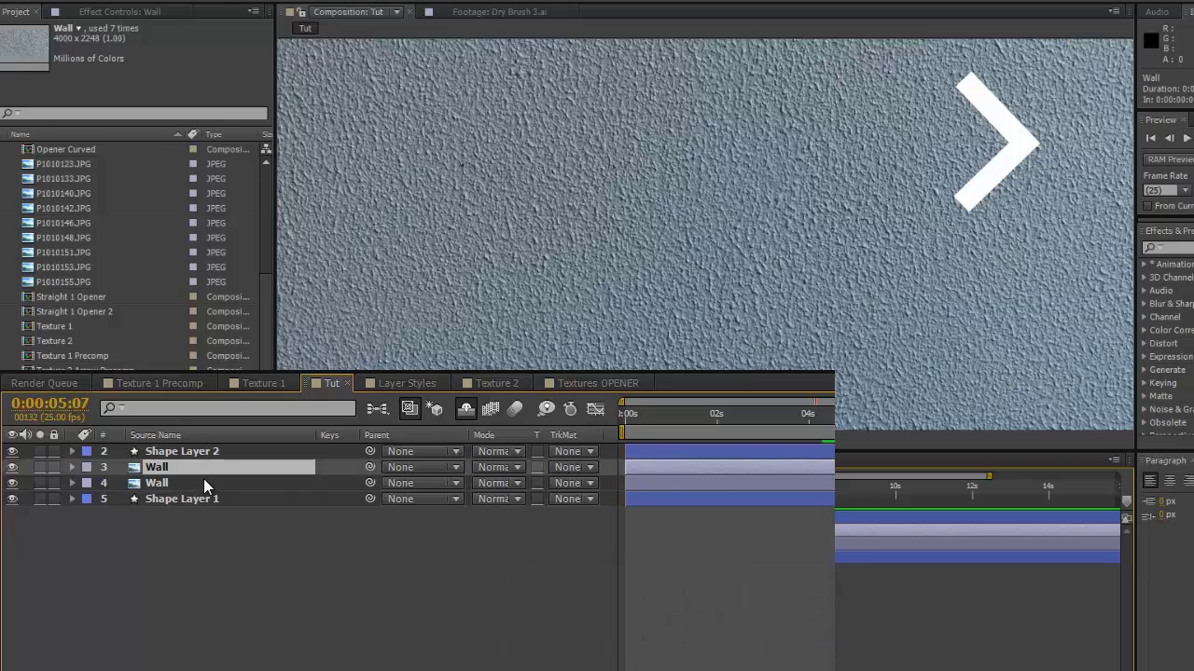
pyautogui.moveTo(203, 478); pyautogui.dragTo(205, 525)
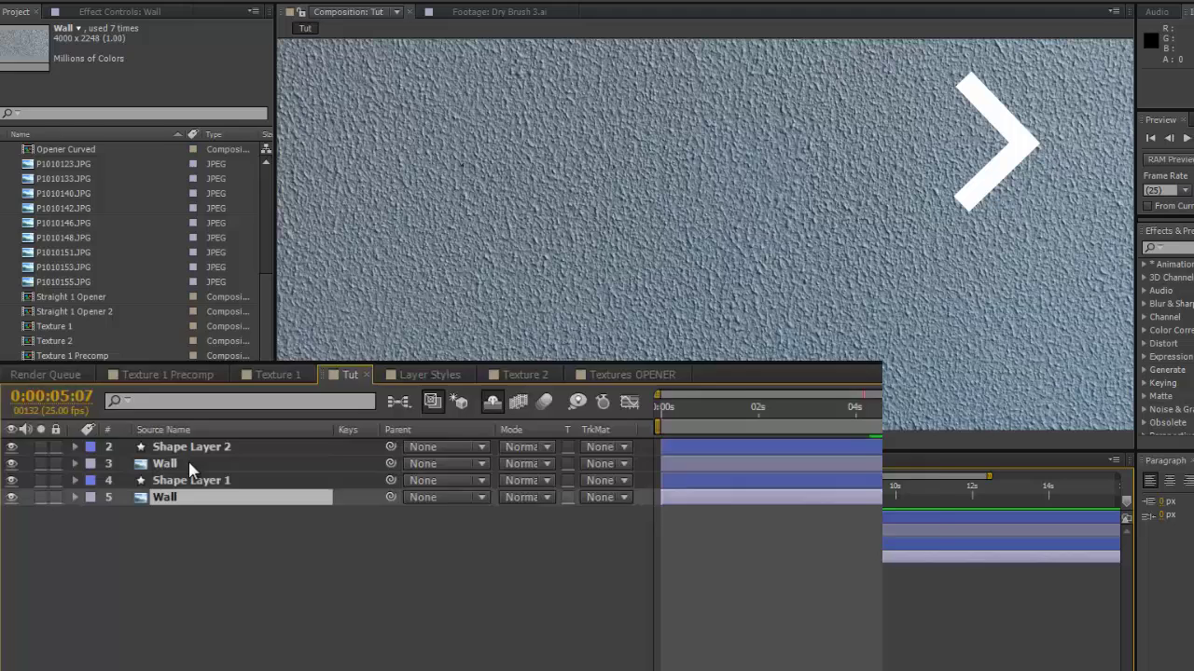
# Set the upper Wall's track matte to Shape Layer 2 luma and the lower Wall's to Shape Layer 1 luma.
pyautogui.click(180, 467)
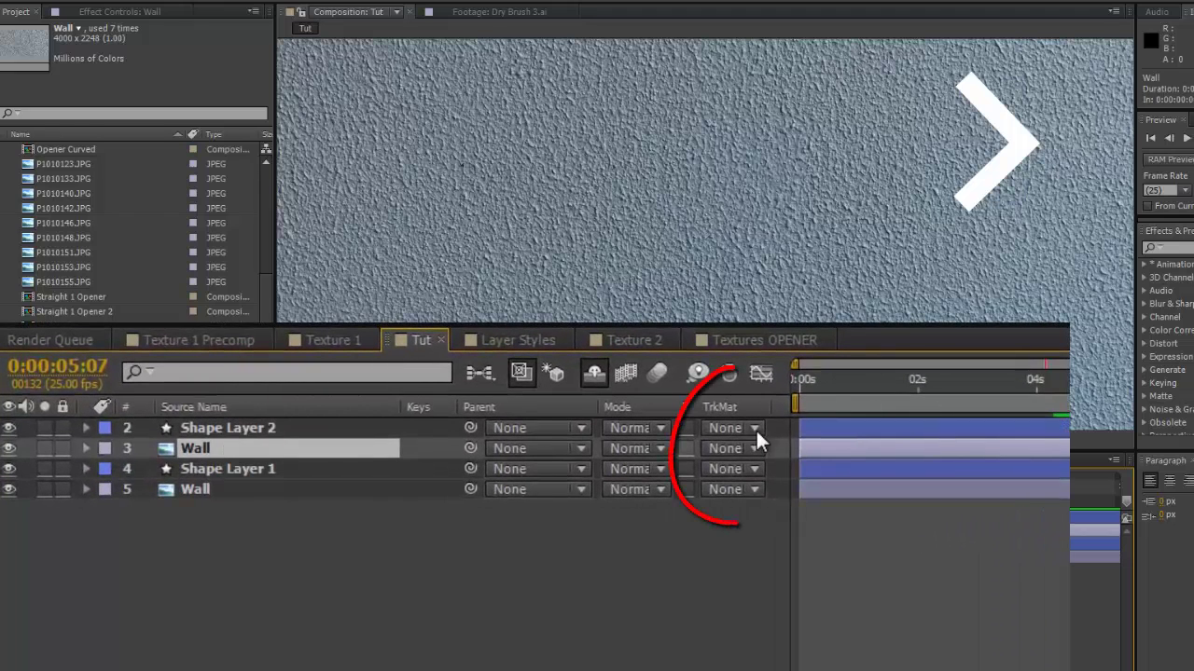
pyautogui.click(755, 449)
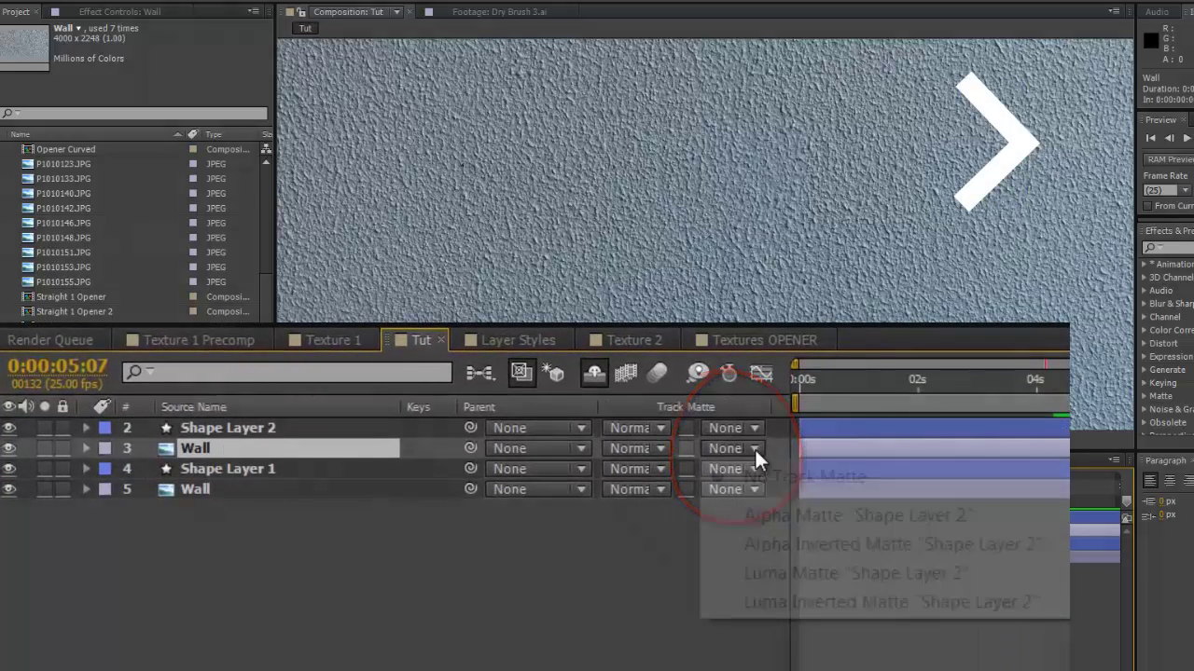
pyautogui.click(759, 573)
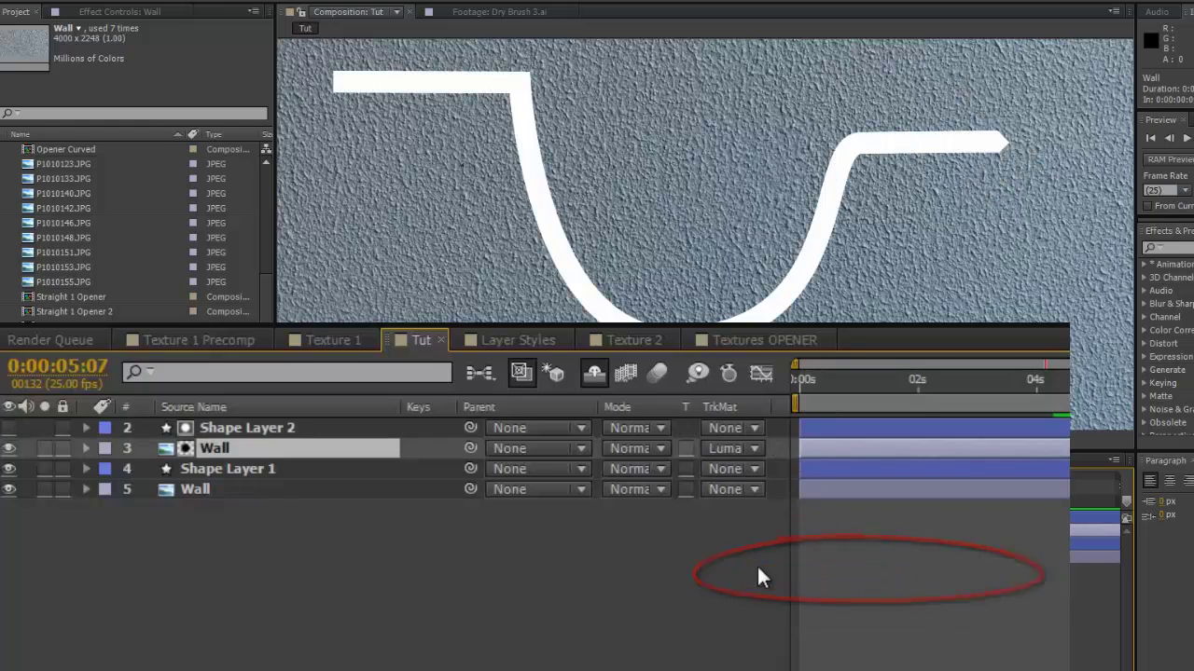
pyautogui.click(754, 490)
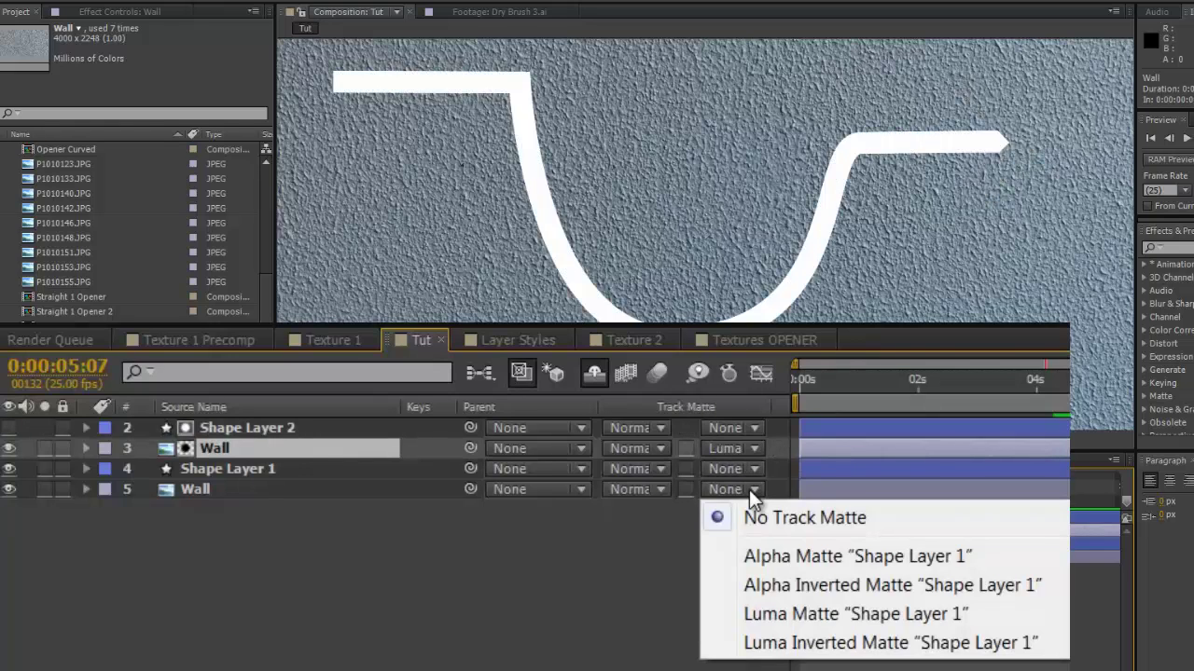
pyautogui.click(754, 616)
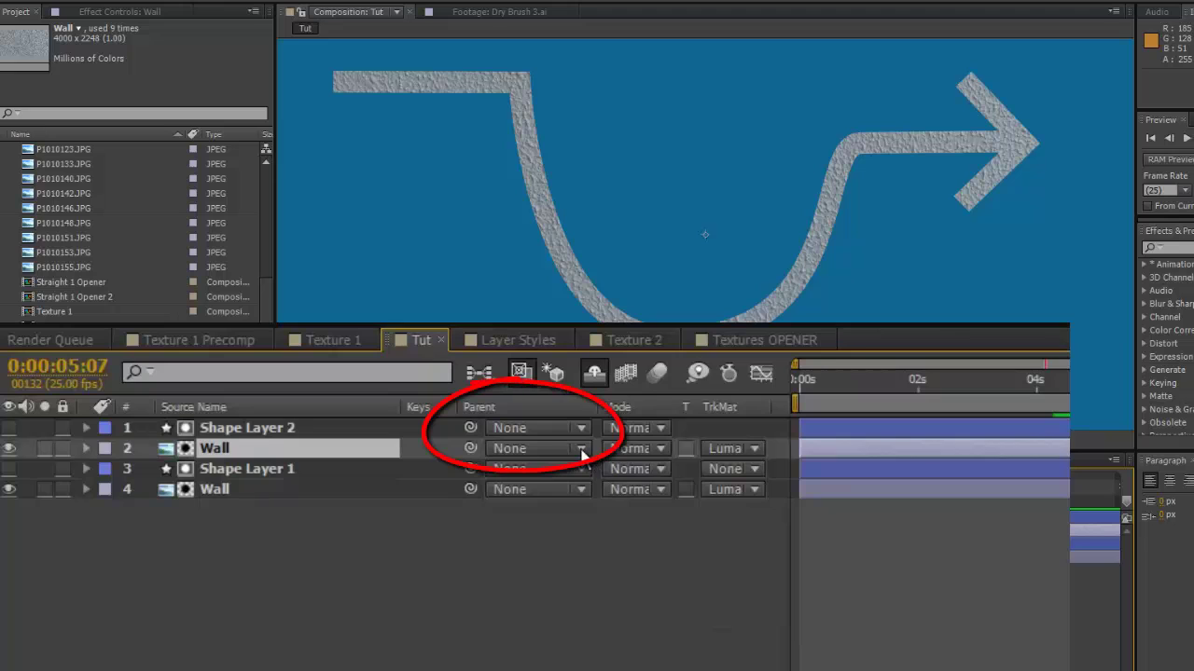
# Parent the upper Wall to Shape Layer 2, scrub to check the draw-on, and select all four layers.
pyautogui.click(582, 449)
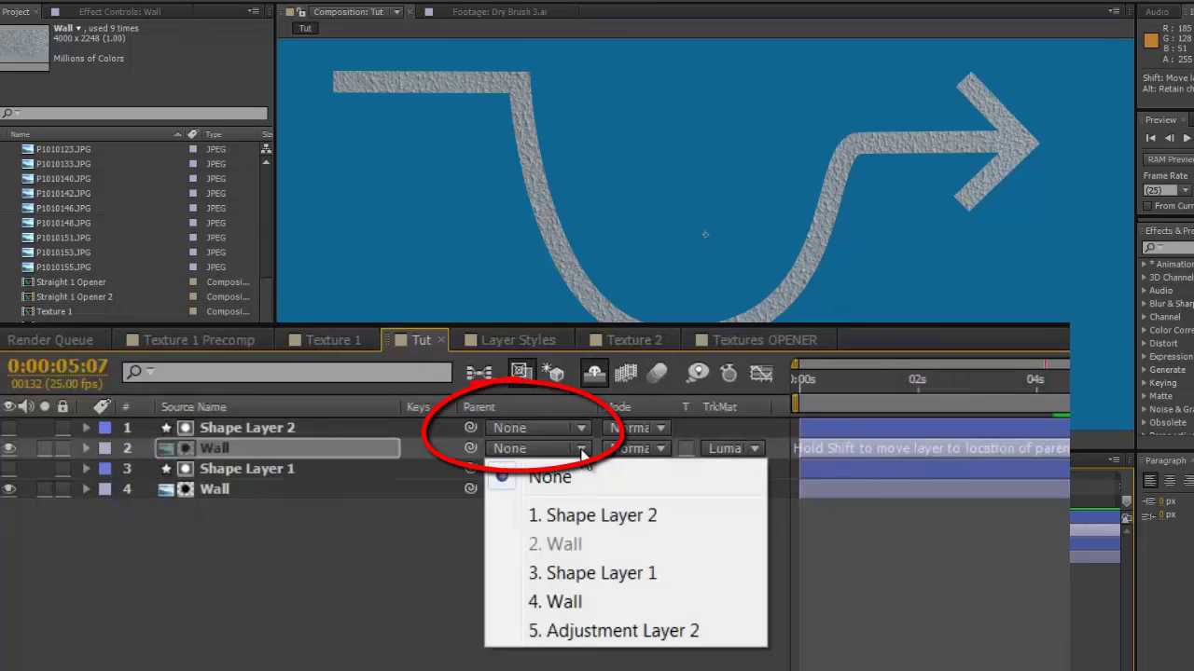
pyautogui.click(595, 518)
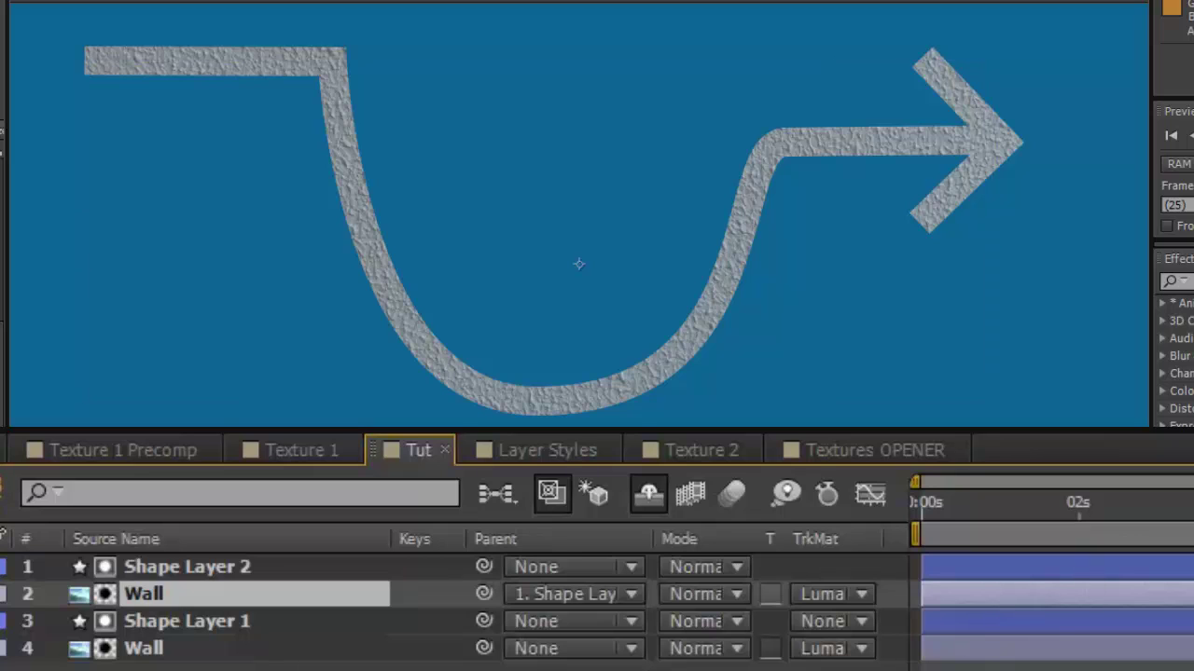
pyautogui.moveTo(1186, 504); pyautogui.dragTo(1189, 657)
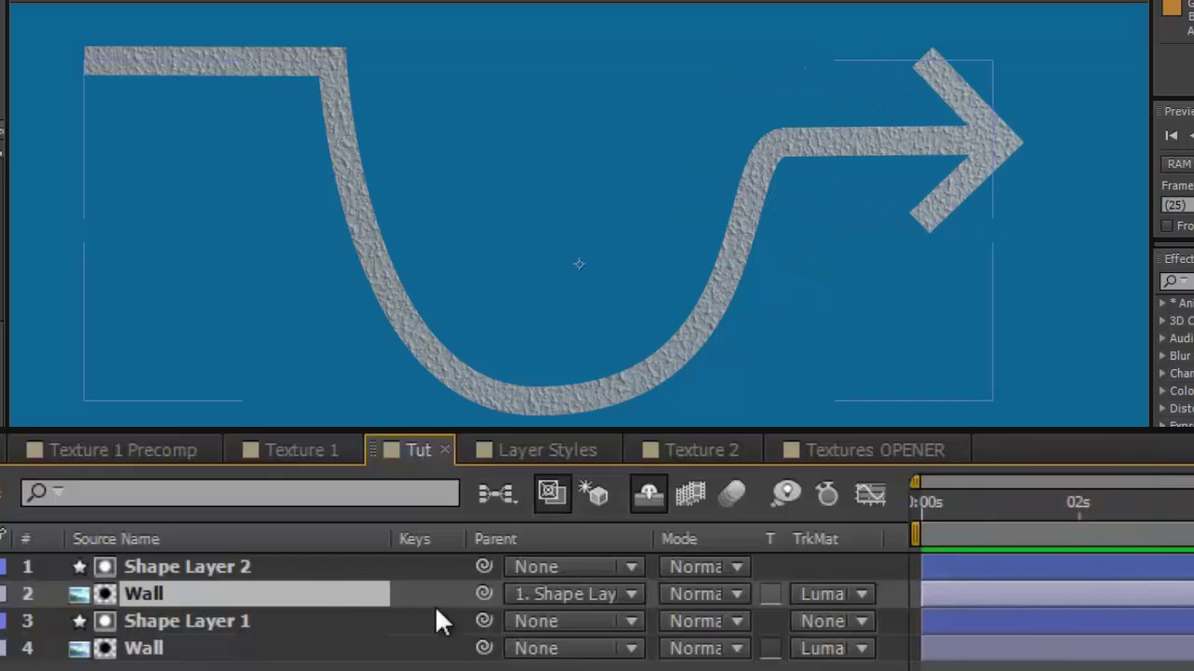
pyautogui.click(302, 565)
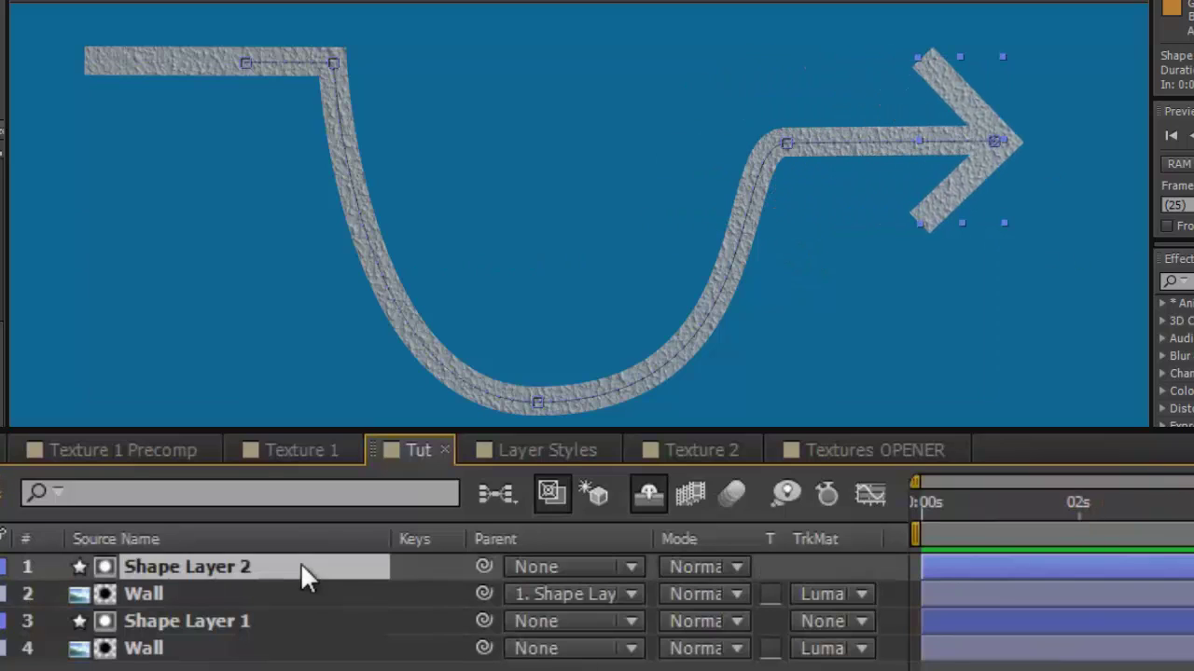
pyautogui.keyDown('shift'); pyautogui.click(300, 656); pyautogui.keyUp('shift')
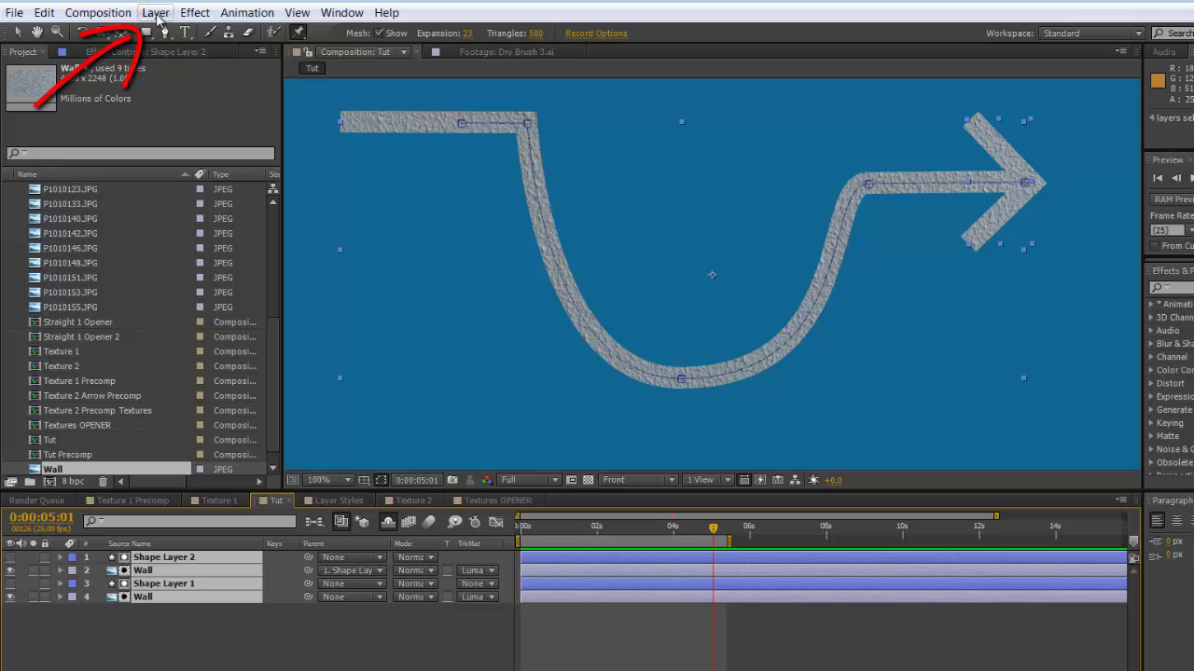
# Pre-compose the four selected layers as 'Tut Precomp' and return to the Tut composition.
pyautogui.click(156, 13)
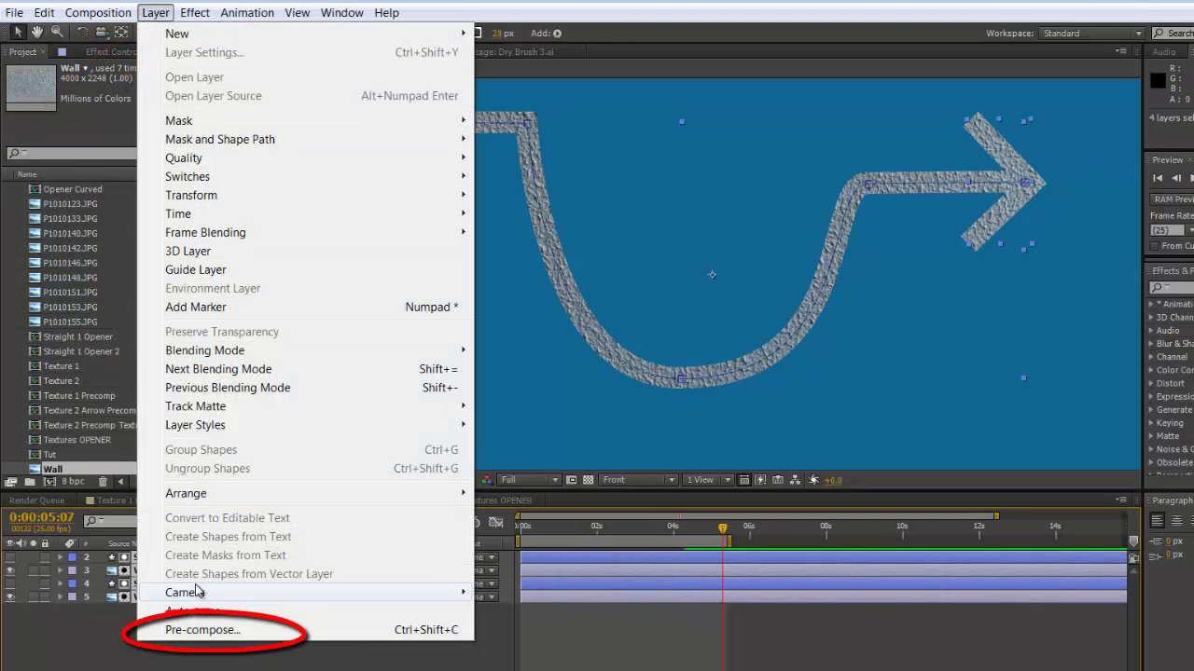
pyautogui.click(209, 629)
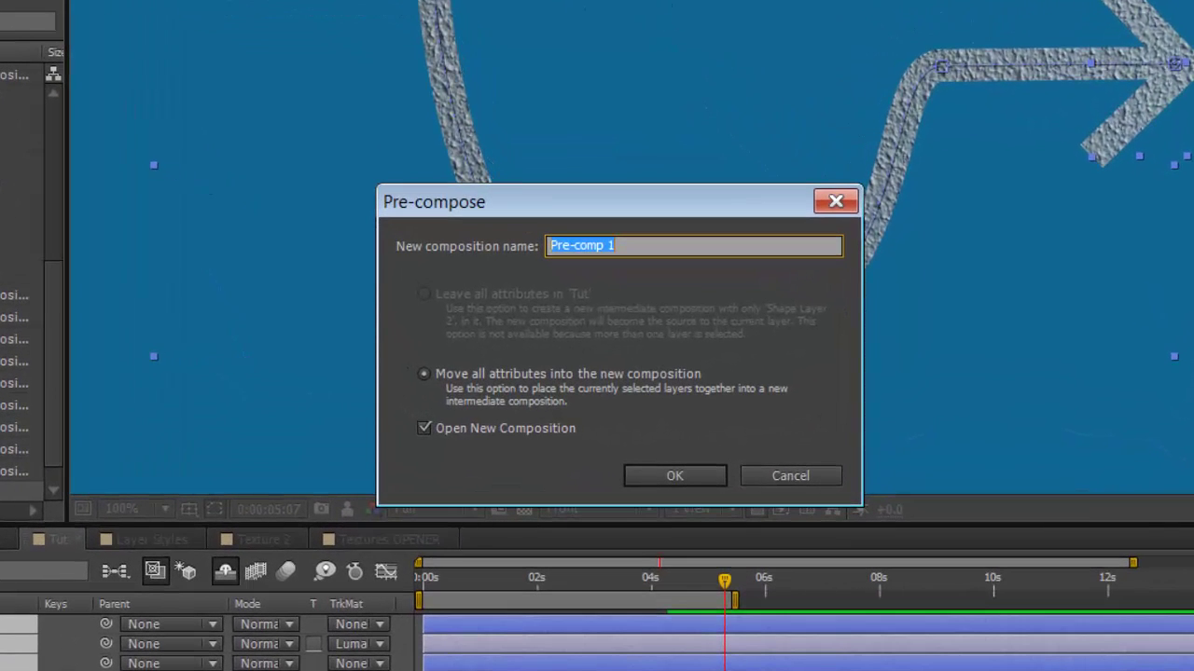
pyautogui.write('T')
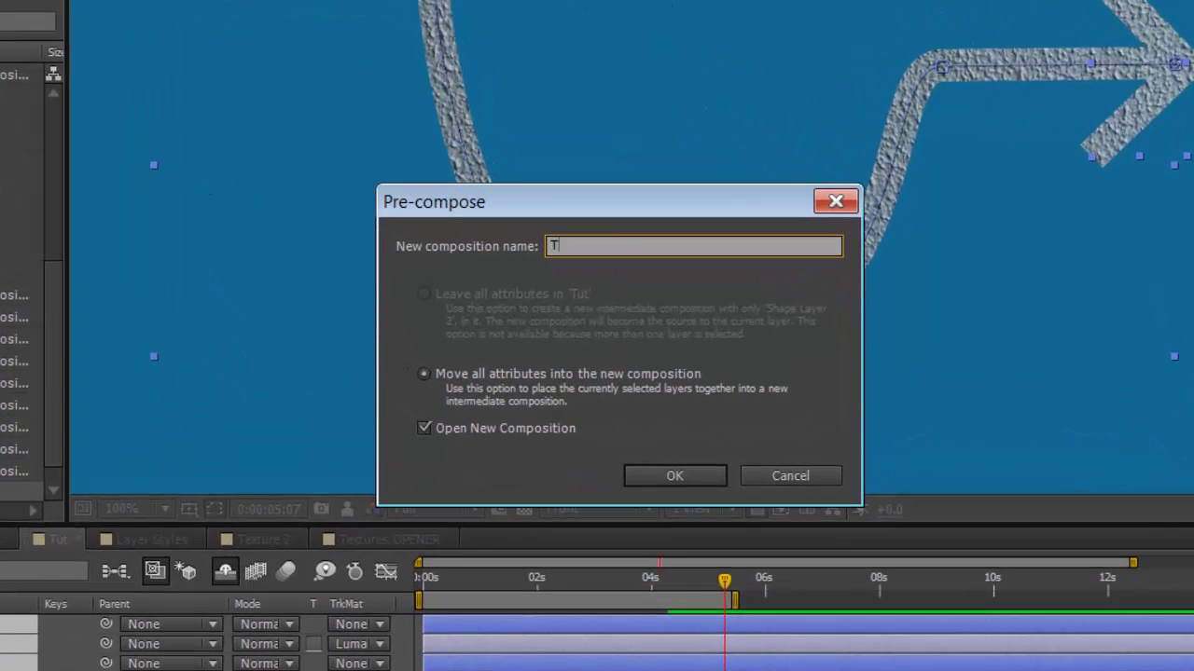
pyautogui.write('ut Precomp')
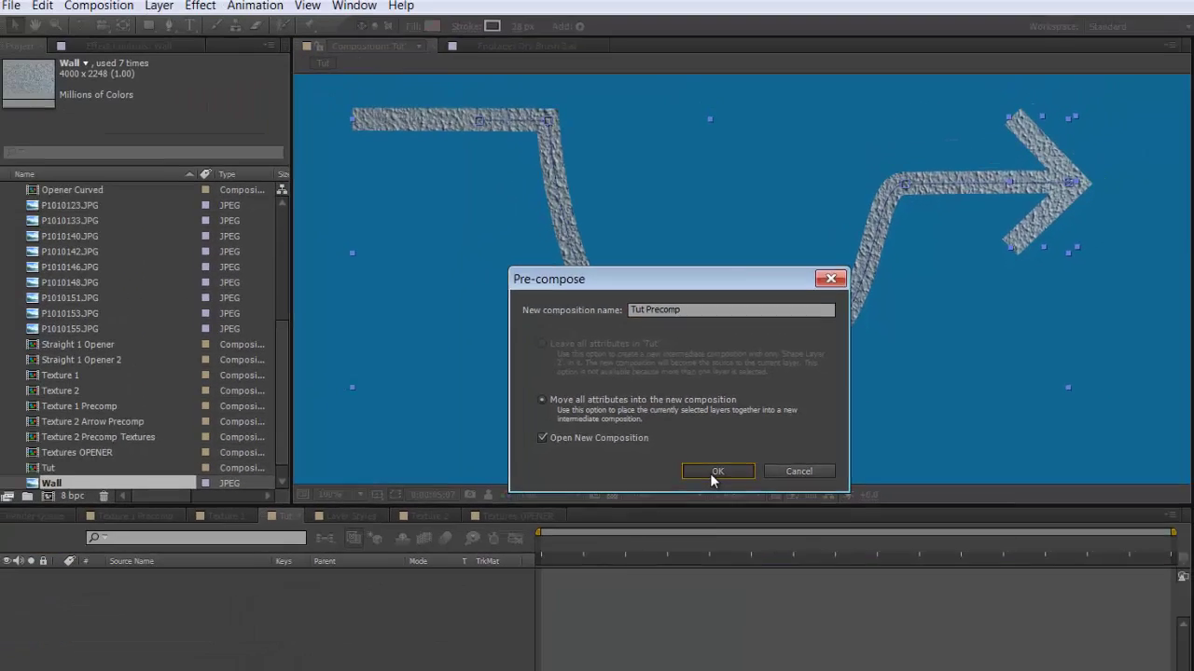
pyautogui.click(714, 473)
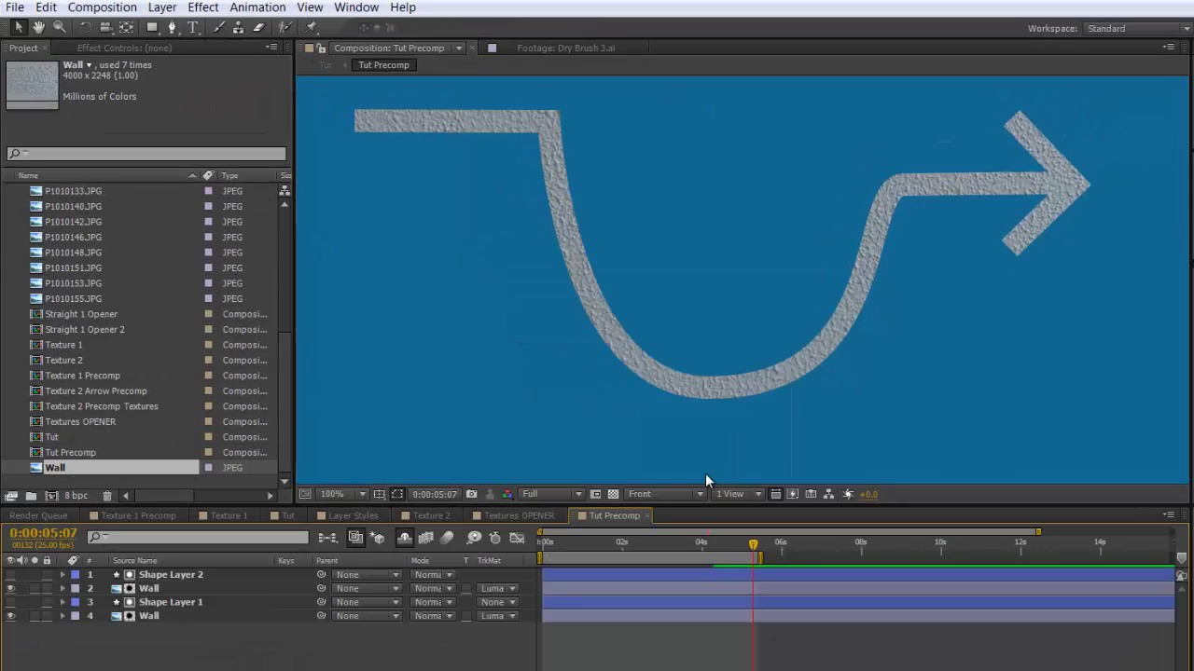
pyautogui.click(289, 515)
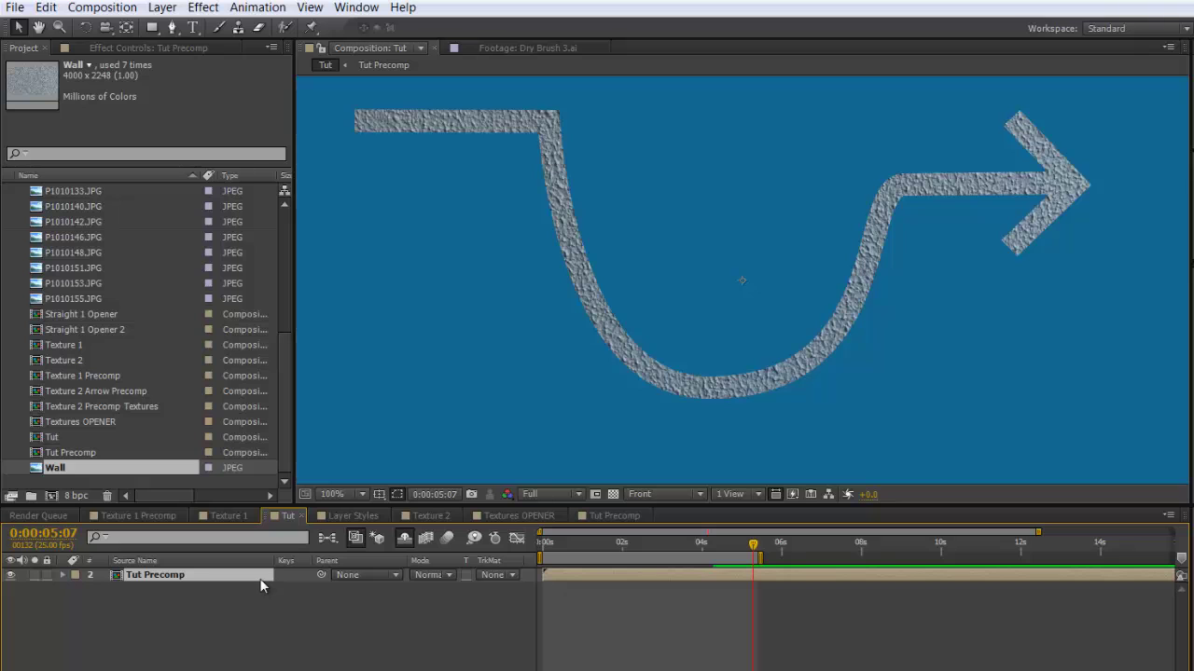
# Apply a Bevel and Emboss layer style to the Tut Precomp layer via the Layer menu.
pyautogui.click(161, 8)
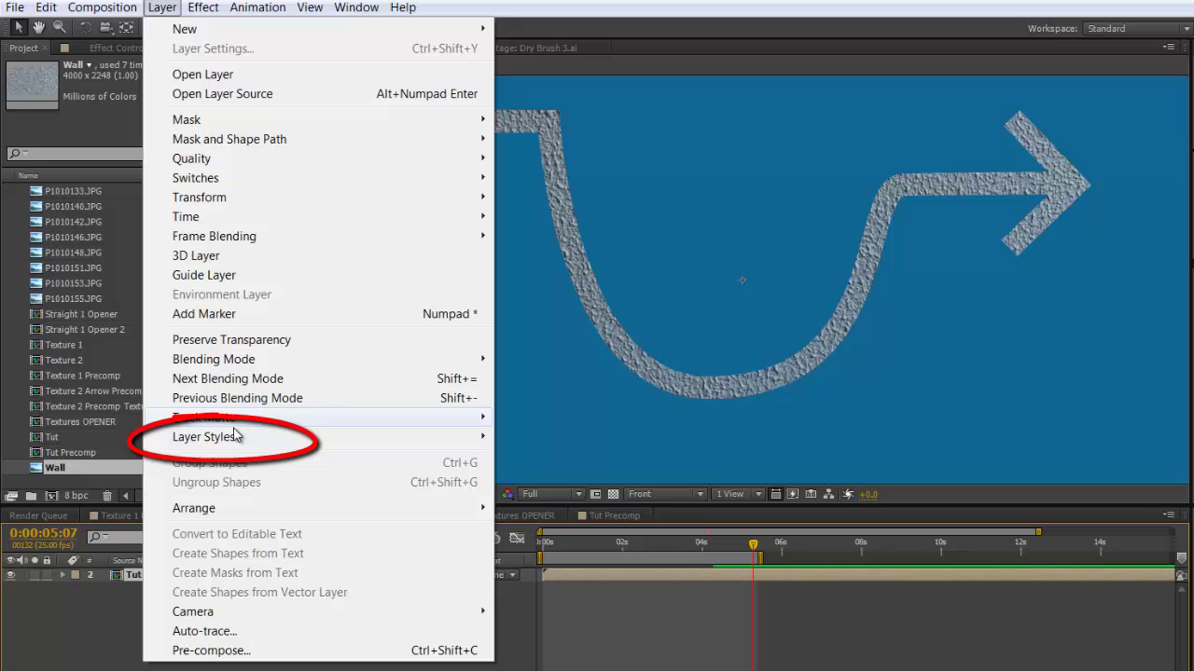
pyautogui.moveTo(238, 442)
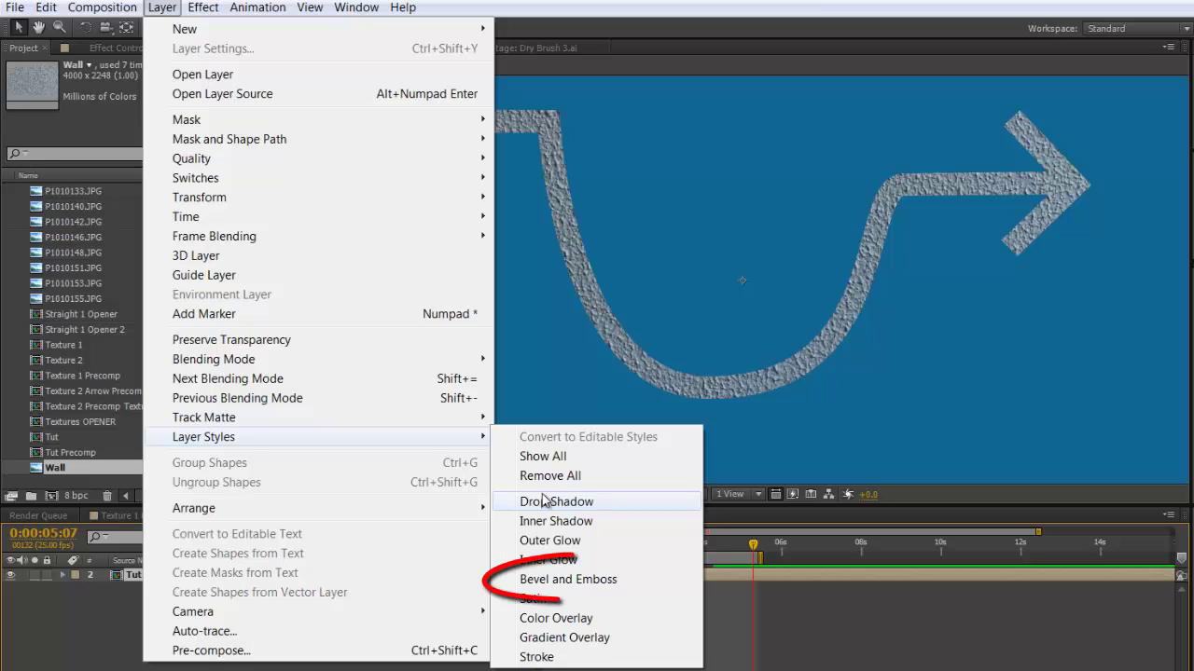
pyautogui.click(561, 586)
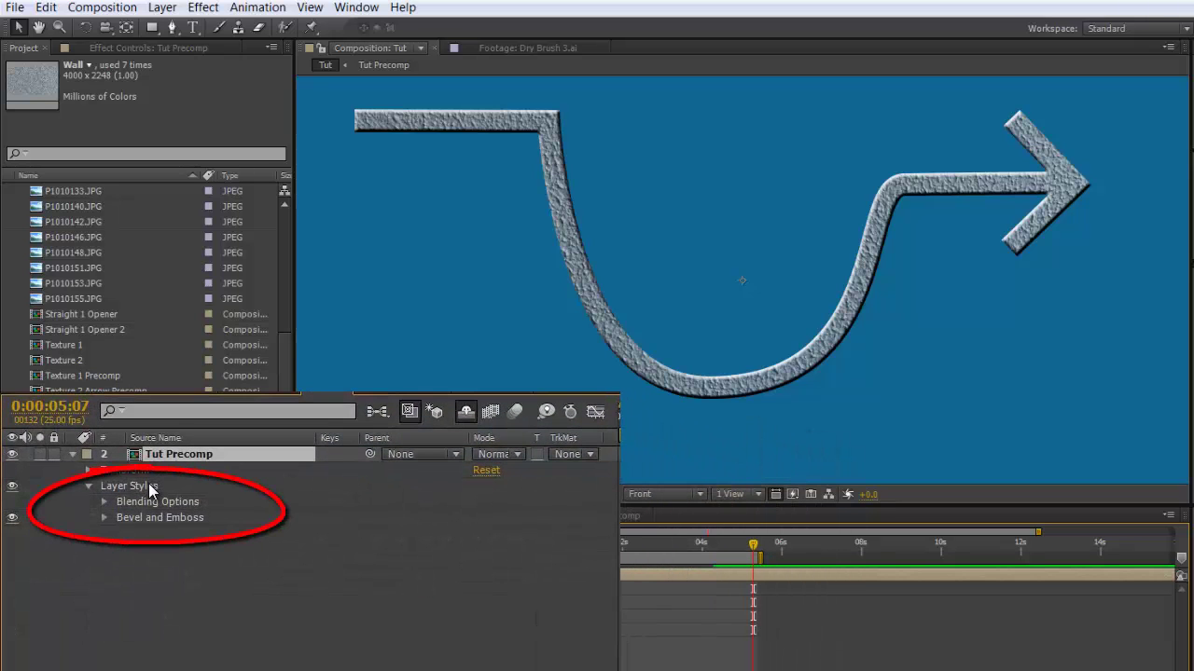
# Set the bevel Size to 11 and preview the Outer Bevel and Emboss styles.
pyautogui.click(104, 518)
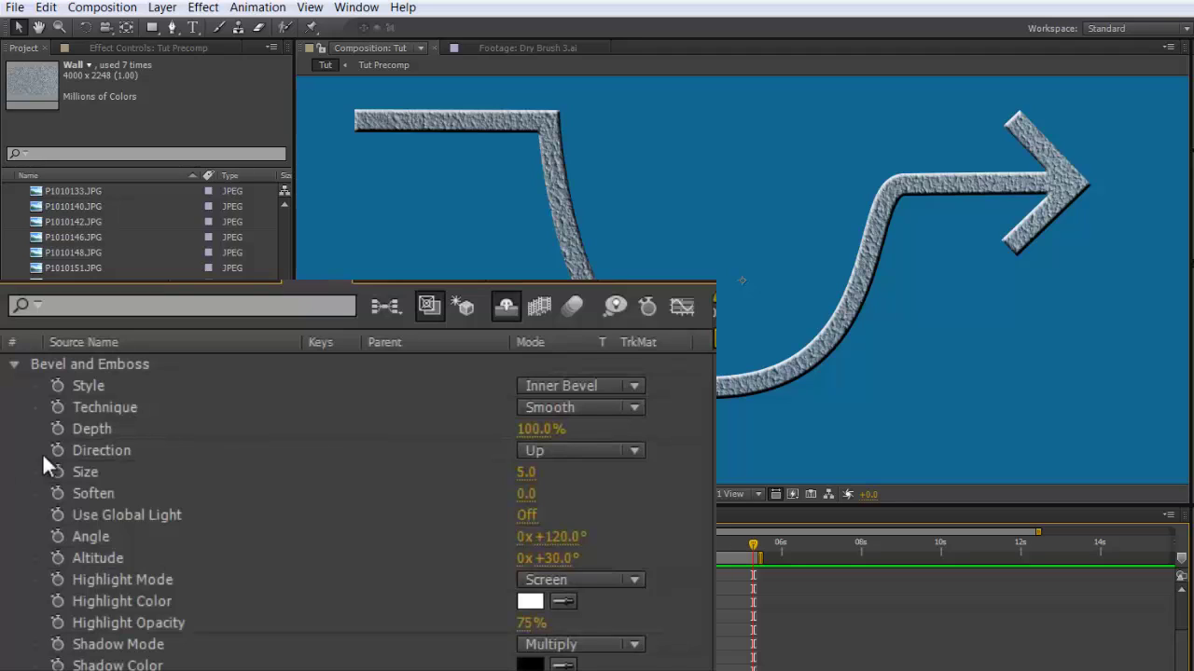
pyautogui.moveTo(528, 485); pyautogui.dragTo(537, 480)
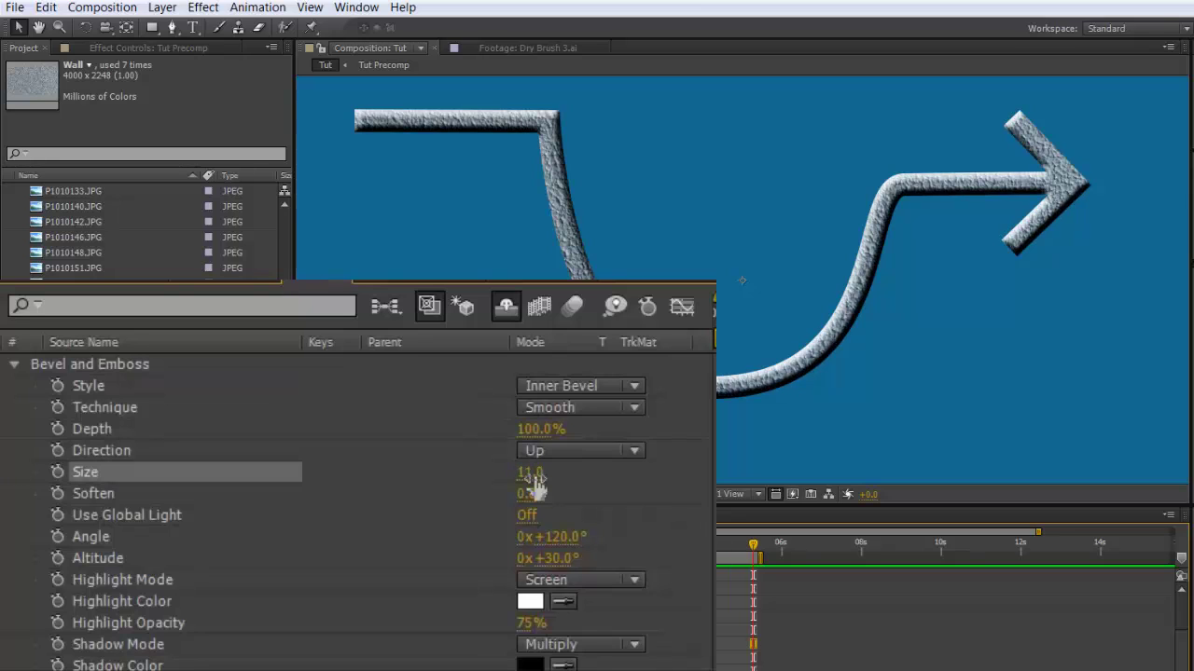
pyautogui.click(636, 386)
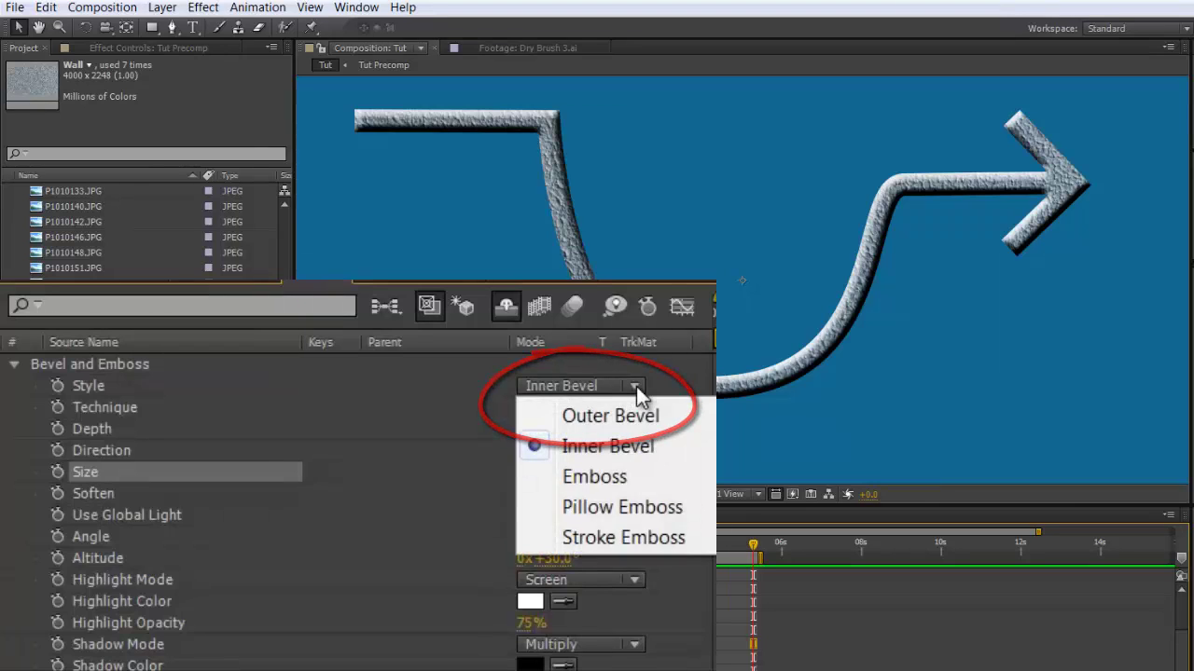
pyautogui.click(655, 415)
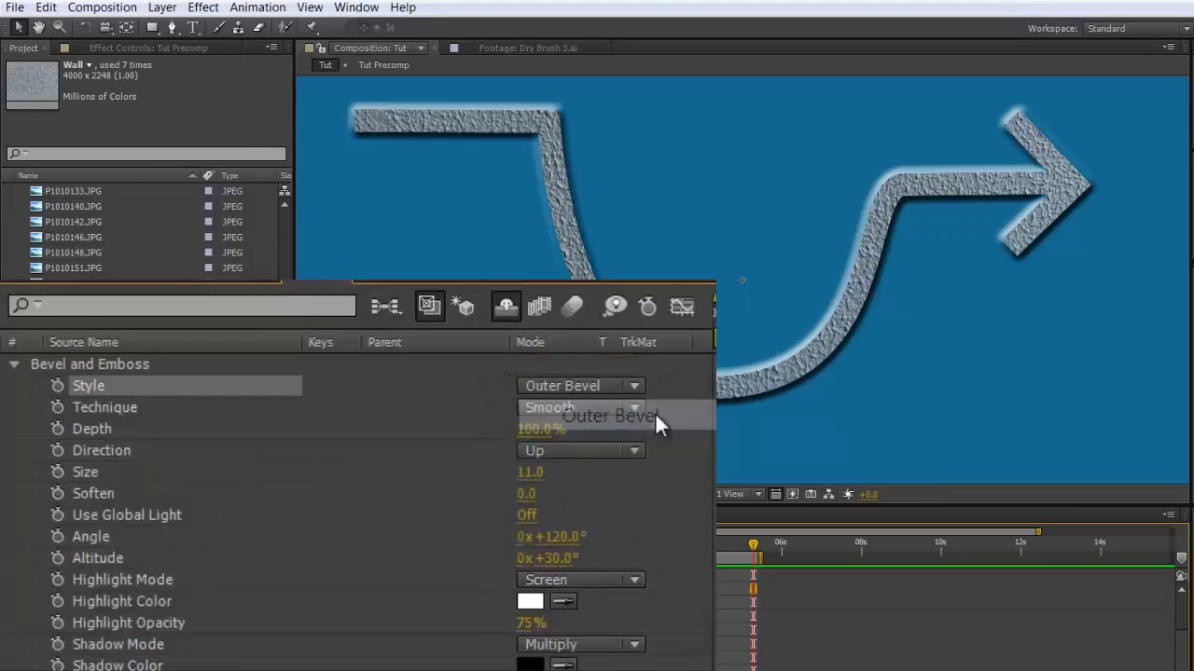
pyautogui.click(636, 388)
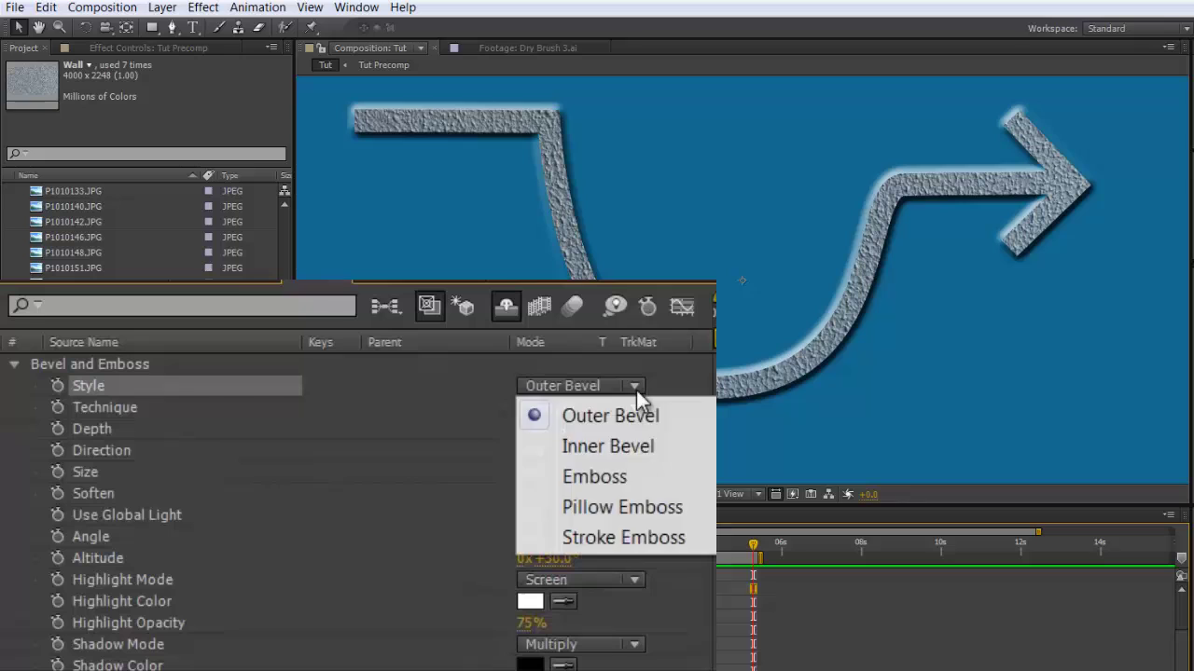
pyautogui.click(644, 476)
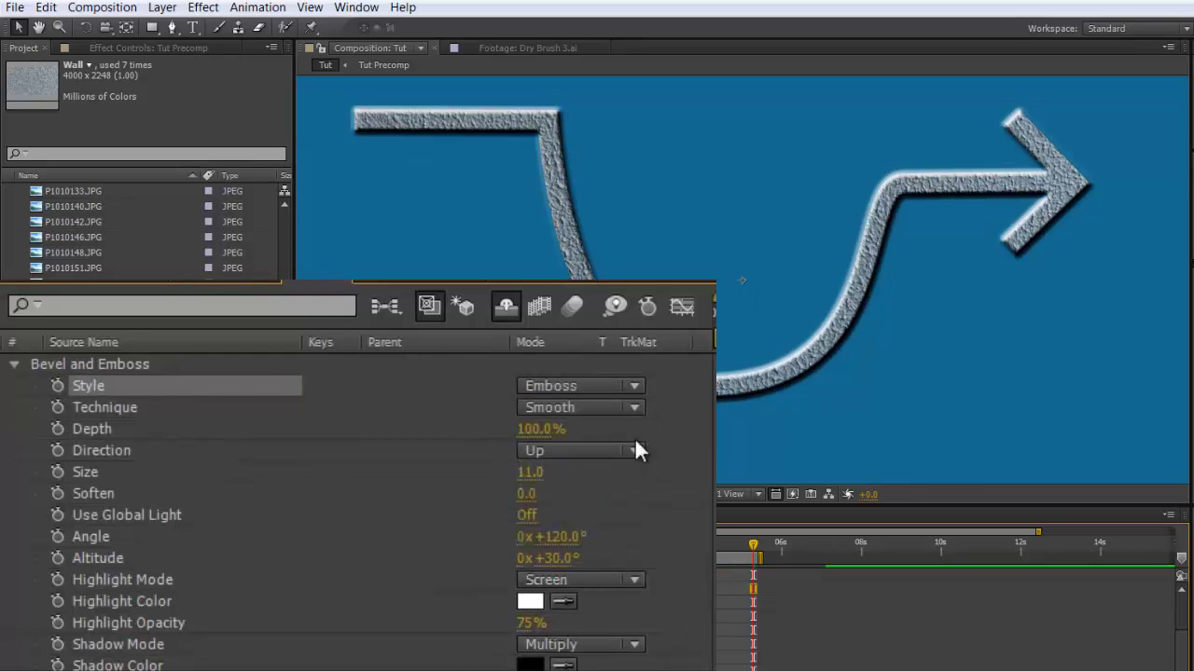
# Compare Pillow Emboss and Stroke Emboss, then settle on Inner Bevel.
pyautogui.click(633, 386)
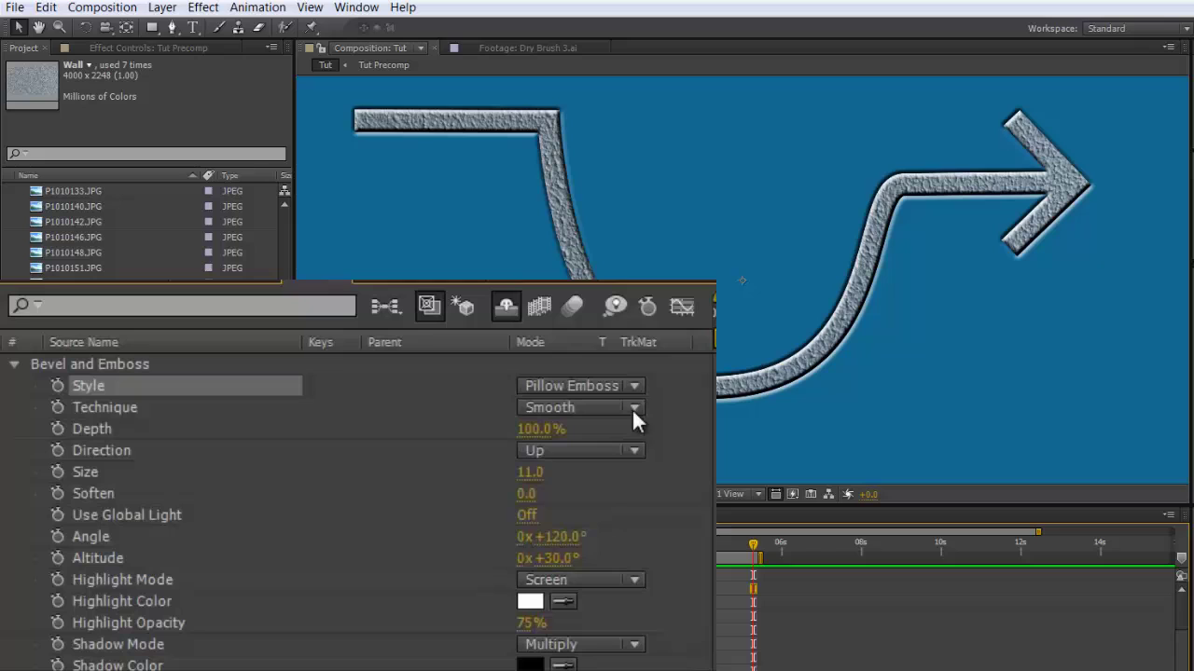
pyautogui.click(634, 385)
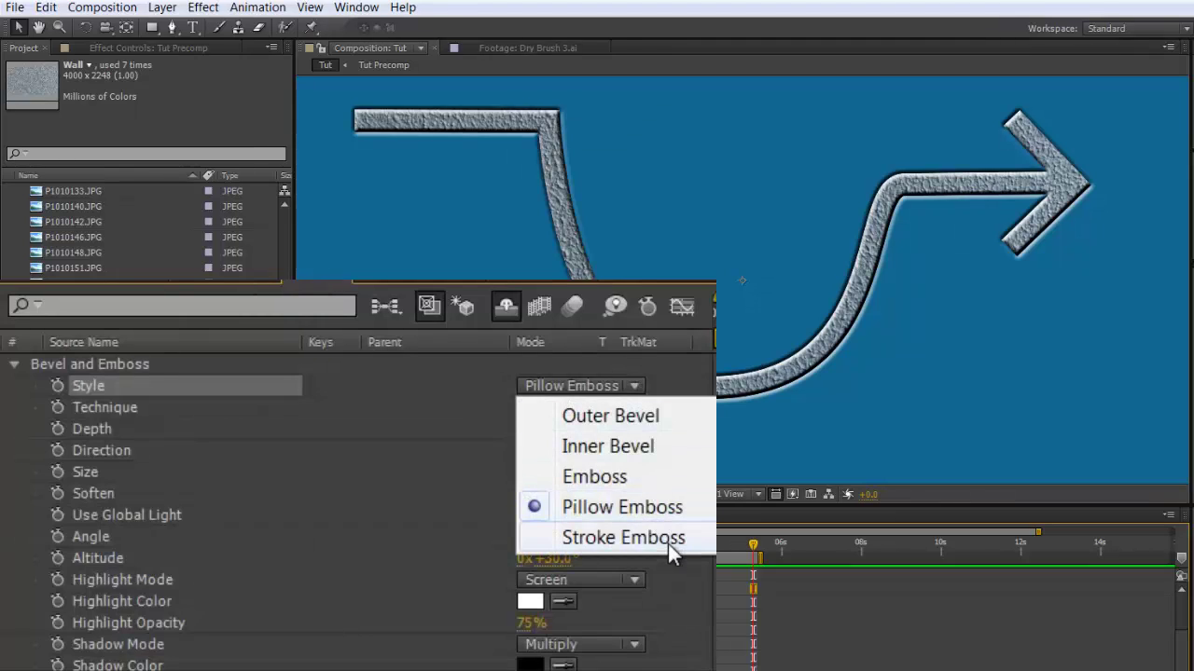
pyautogui.click(668, 543)
pyautogui.click(635, 389)
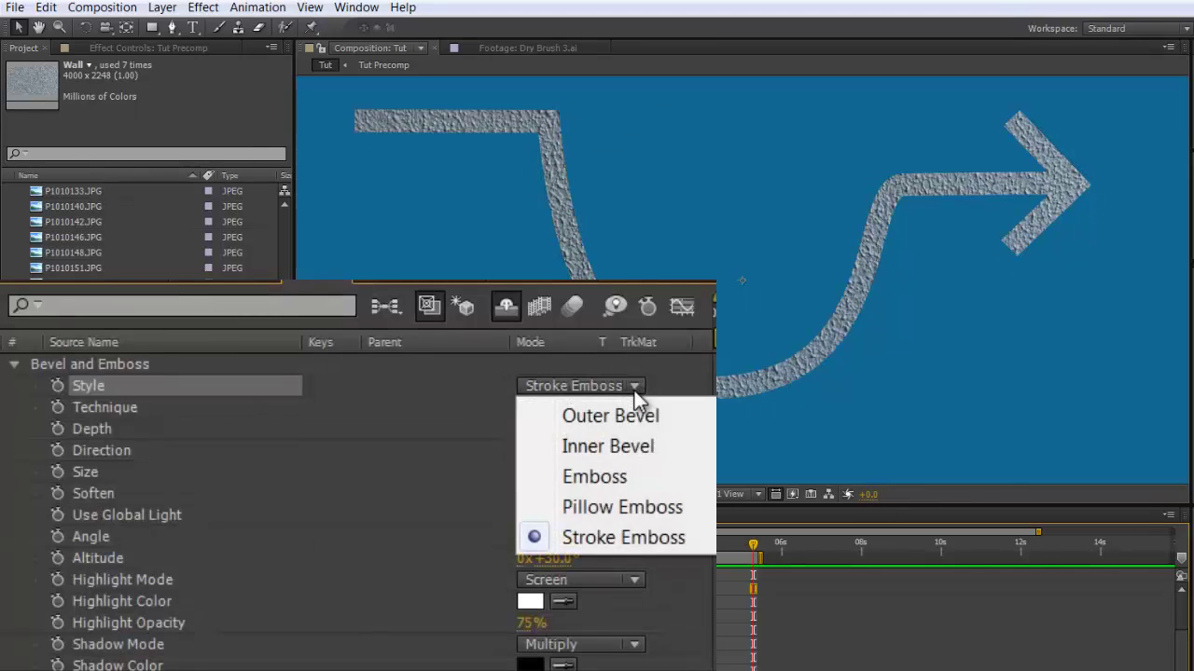
pyautogui.click(648, 451)
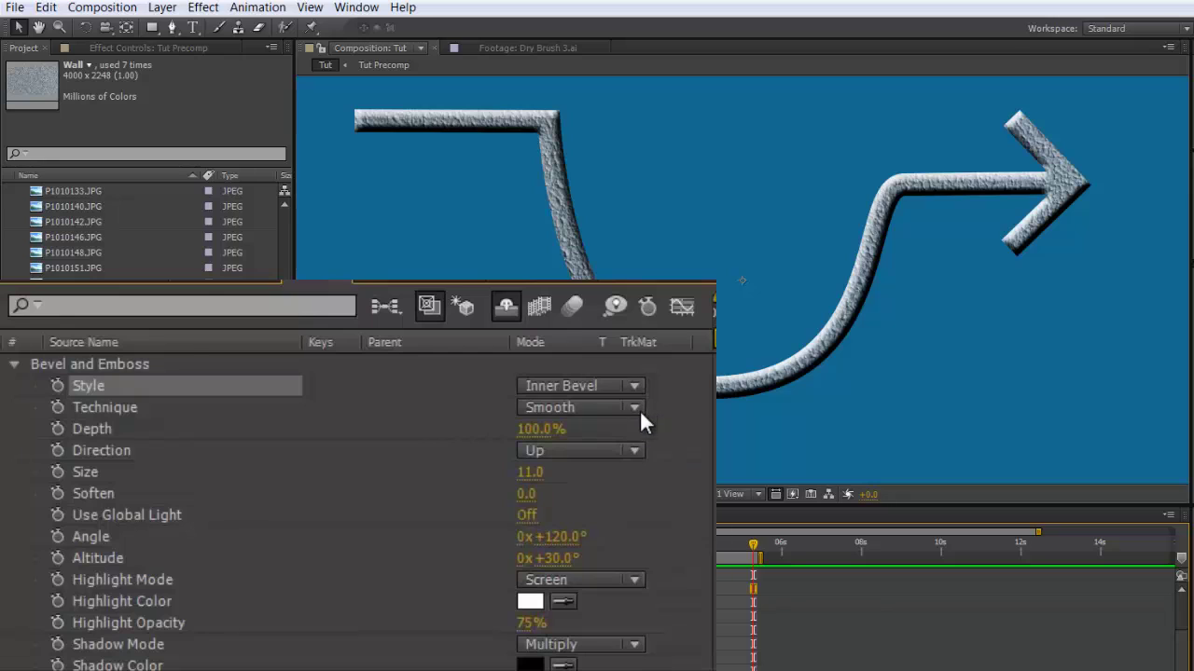
pyautogui.click(636, 410)
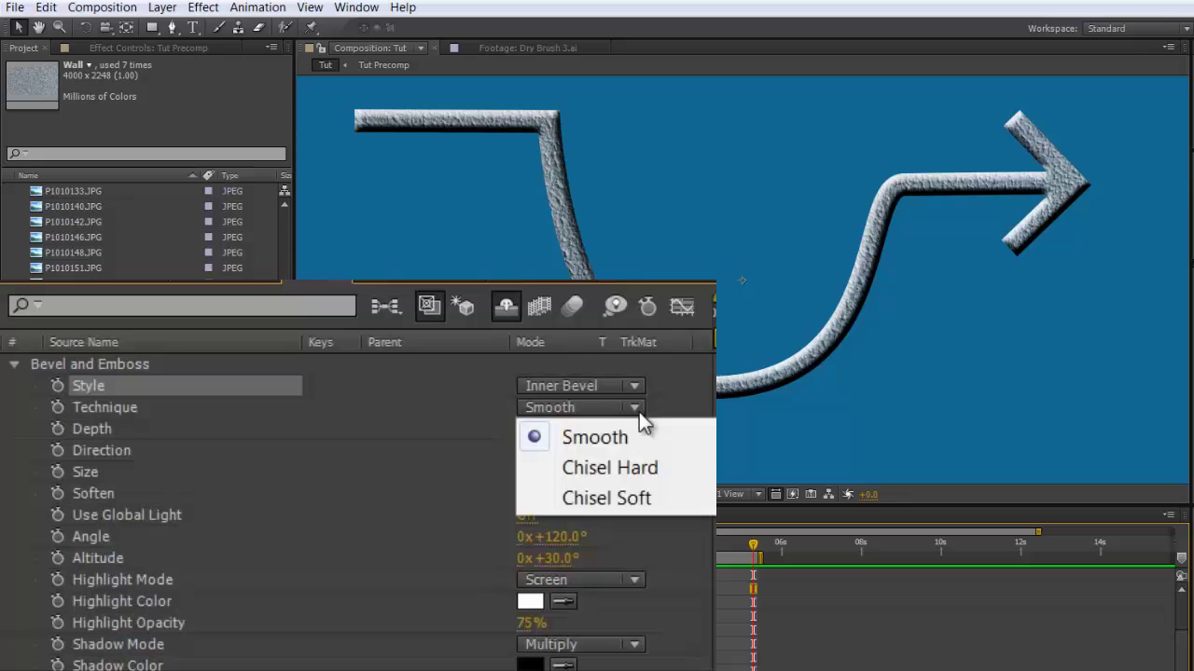
# Try Chisel Hard and Chisel Soft techniques, keep Smooth, then collapse the bevel settings and reselect Tut Precomp.
pyautogui.click(657, 468)
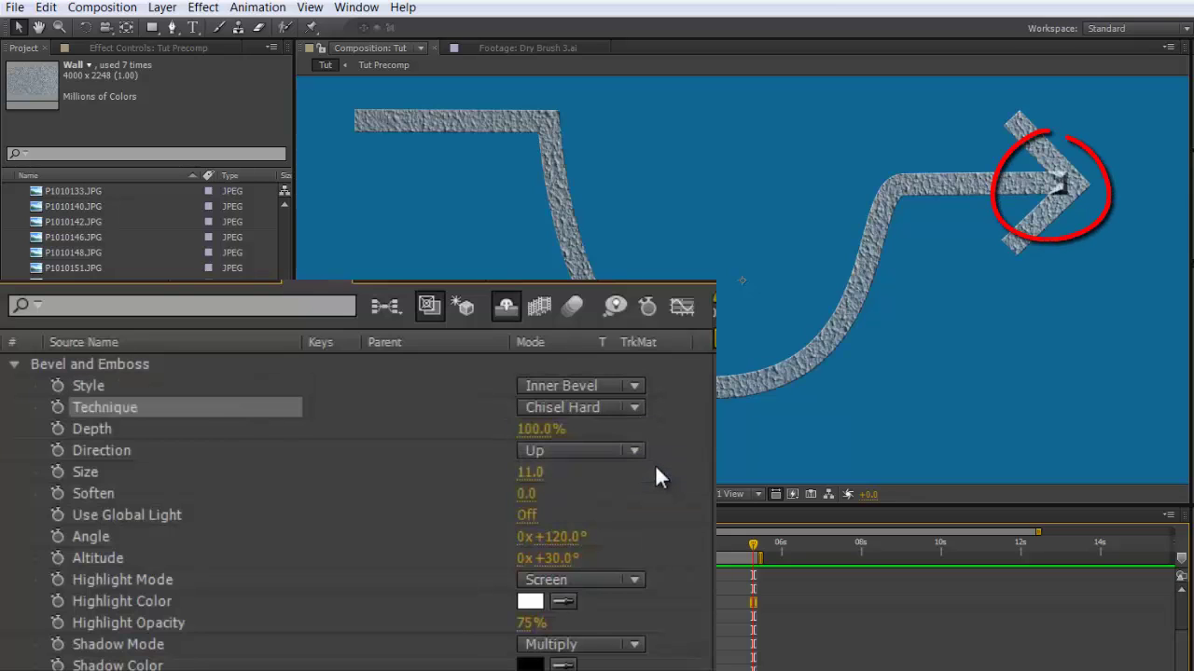
pyautogui.click(636, 408)
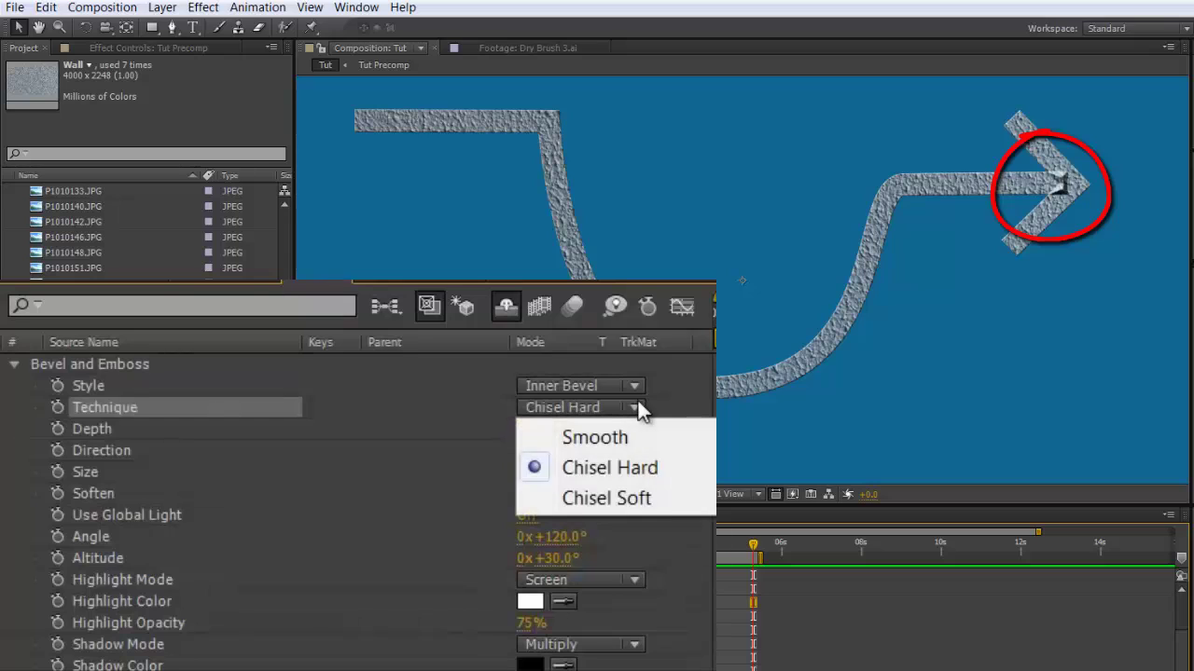
pyautogui.click(664, 504)
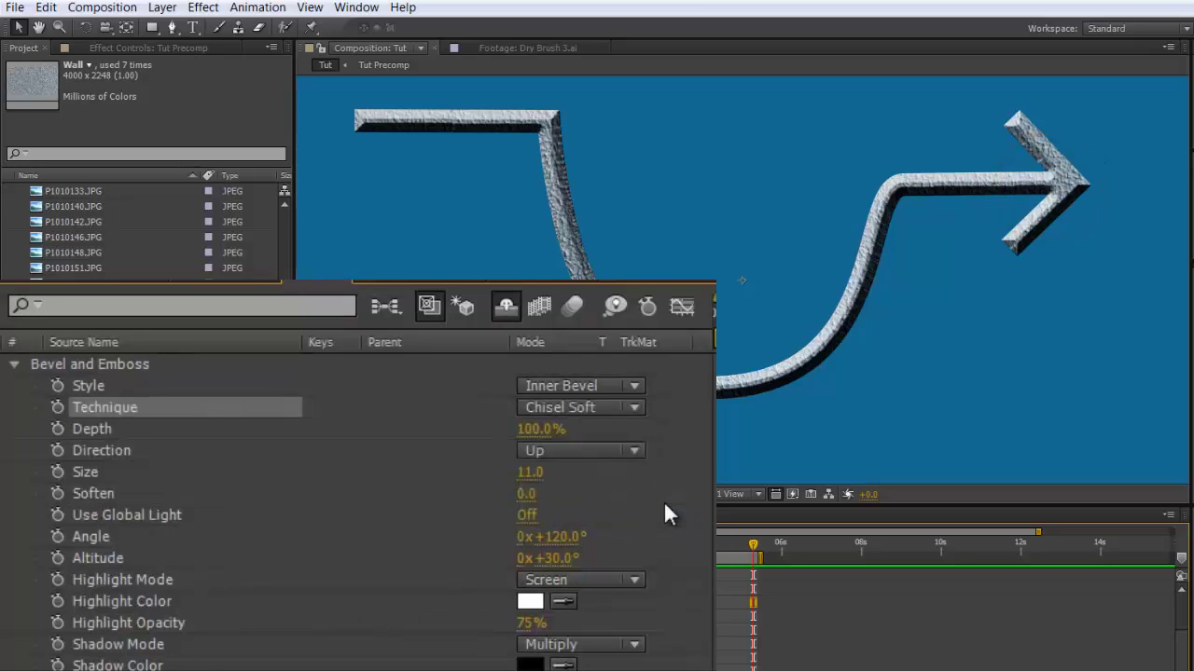
pyautogui.click(626, 406)
pyautogui.click(634, 436)
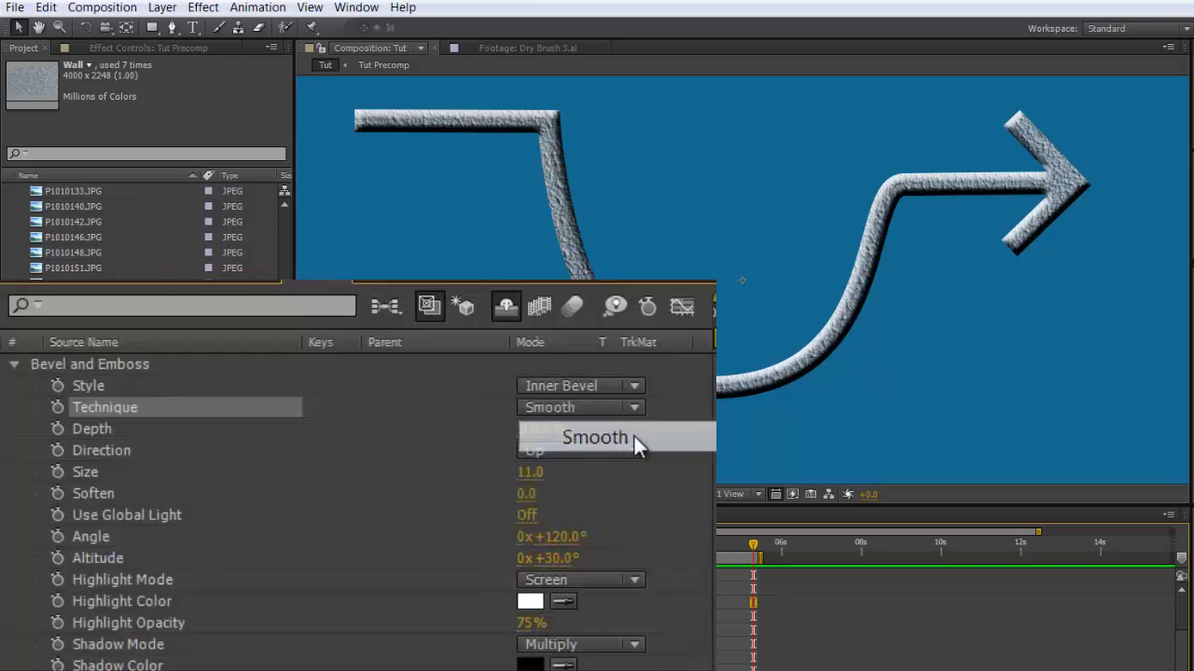
pyautogui.click(12, 365)
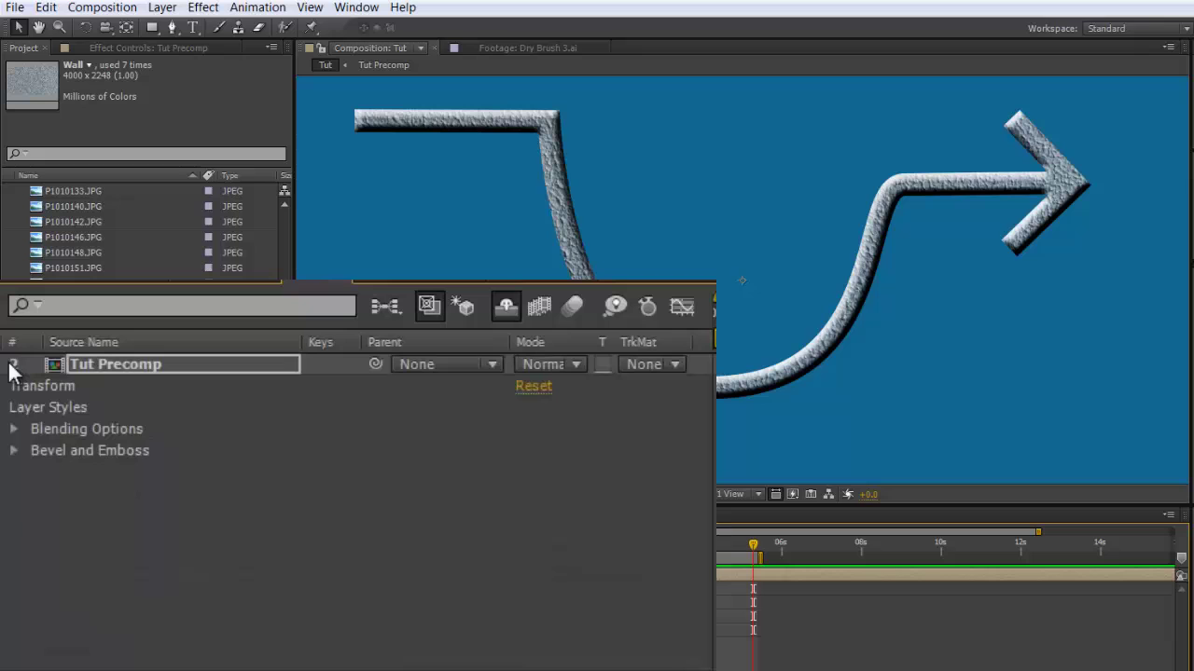
pyautogui.click(85, 366)
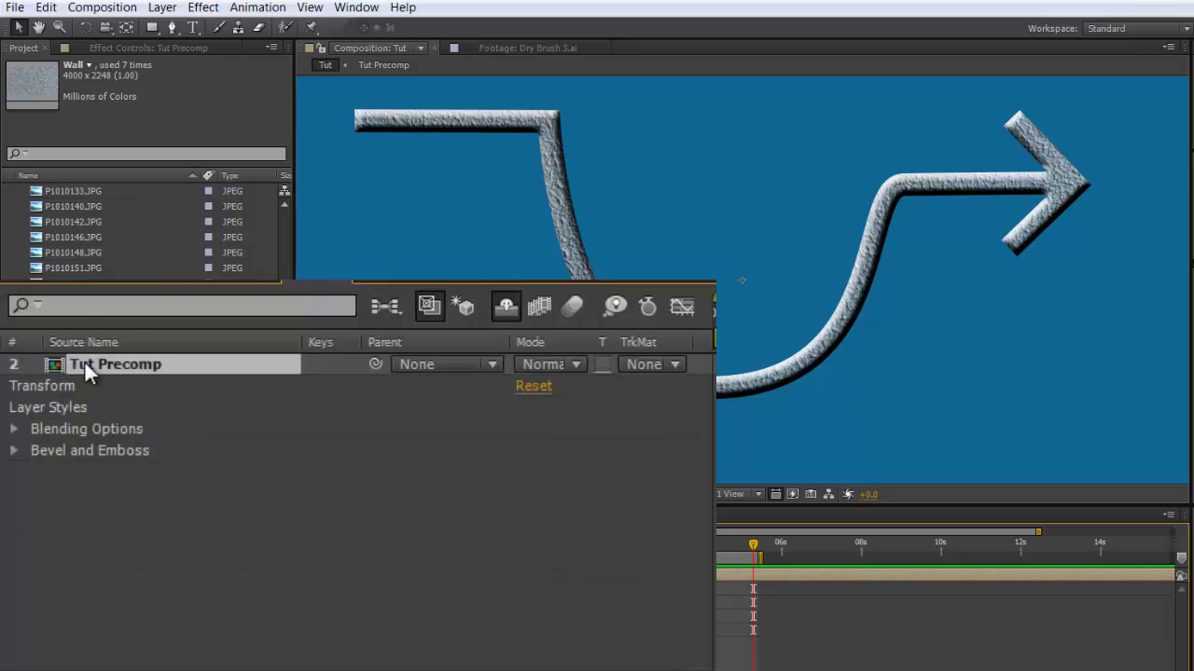
# Add a Drop Shadow layer style to the arrow layer.
pyautogui.click(164, 10)
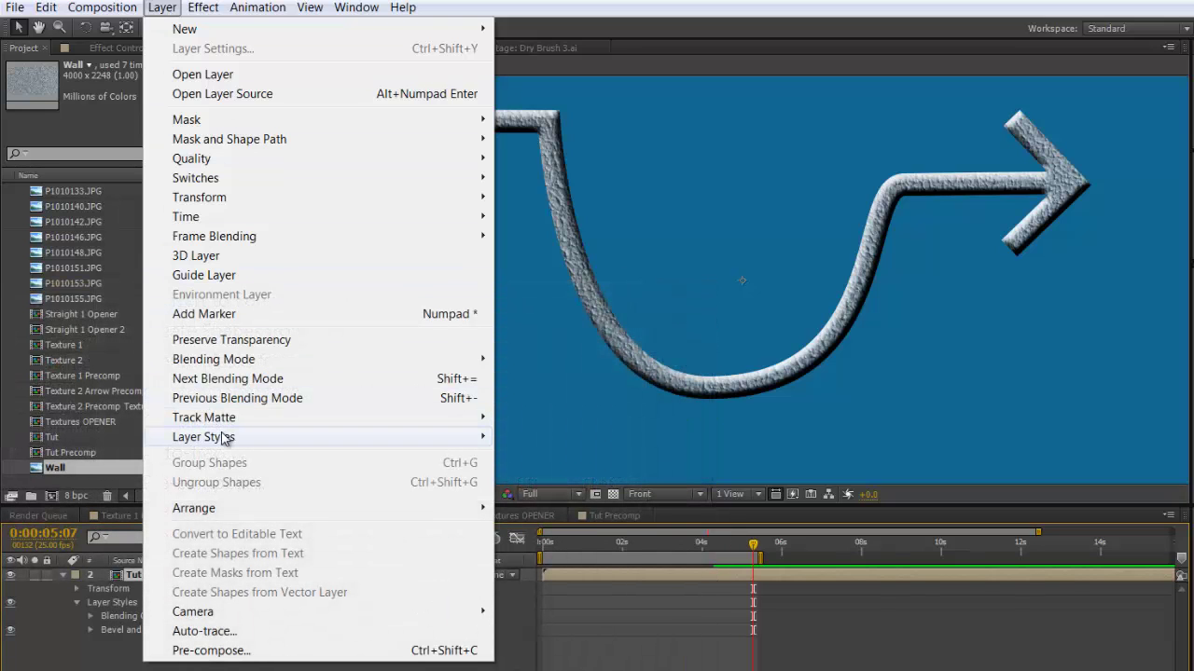
pyautogui.moveTo(240, 440)
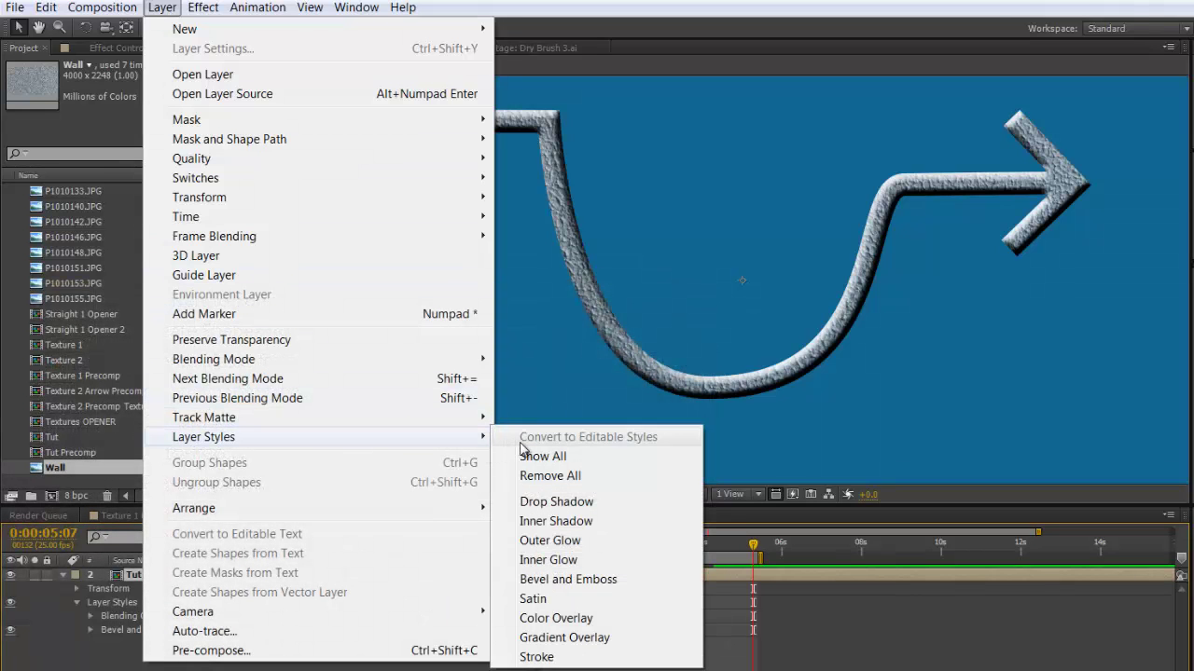
pyautogui.click(551, 504)
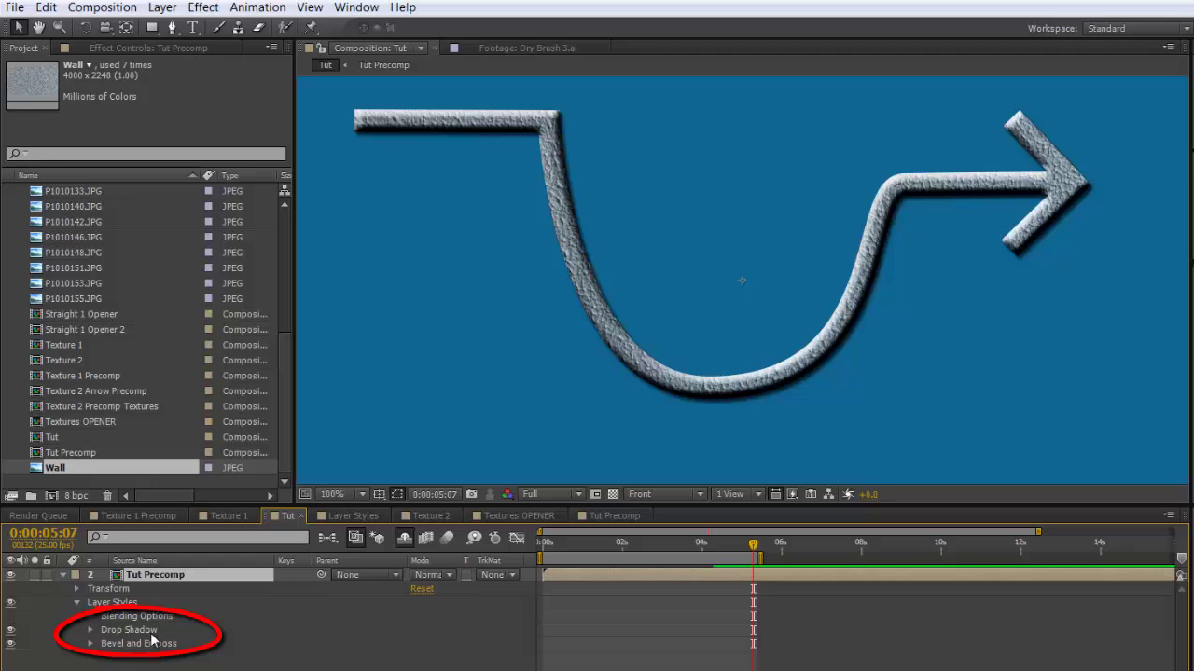
# Set the Drop Shadow size to 11 and its distance to about 14.
pyautogui.click(91, 631)
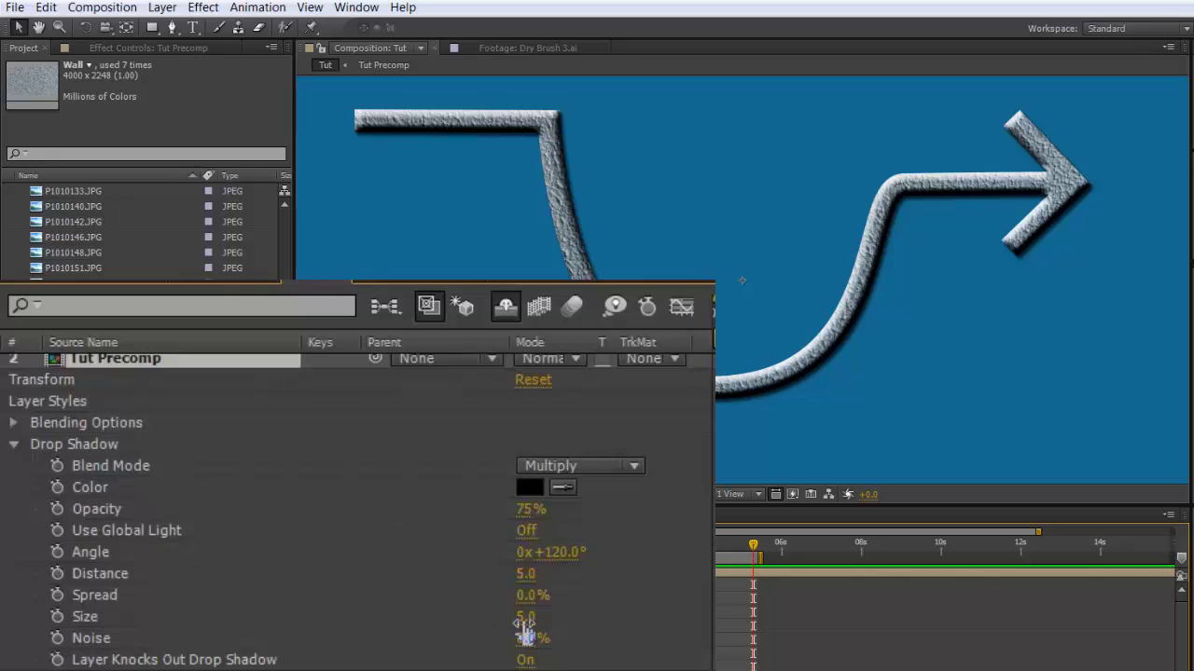
pyautogui.moveTo(523, 619); pyautogui.dragTo(529, 619)
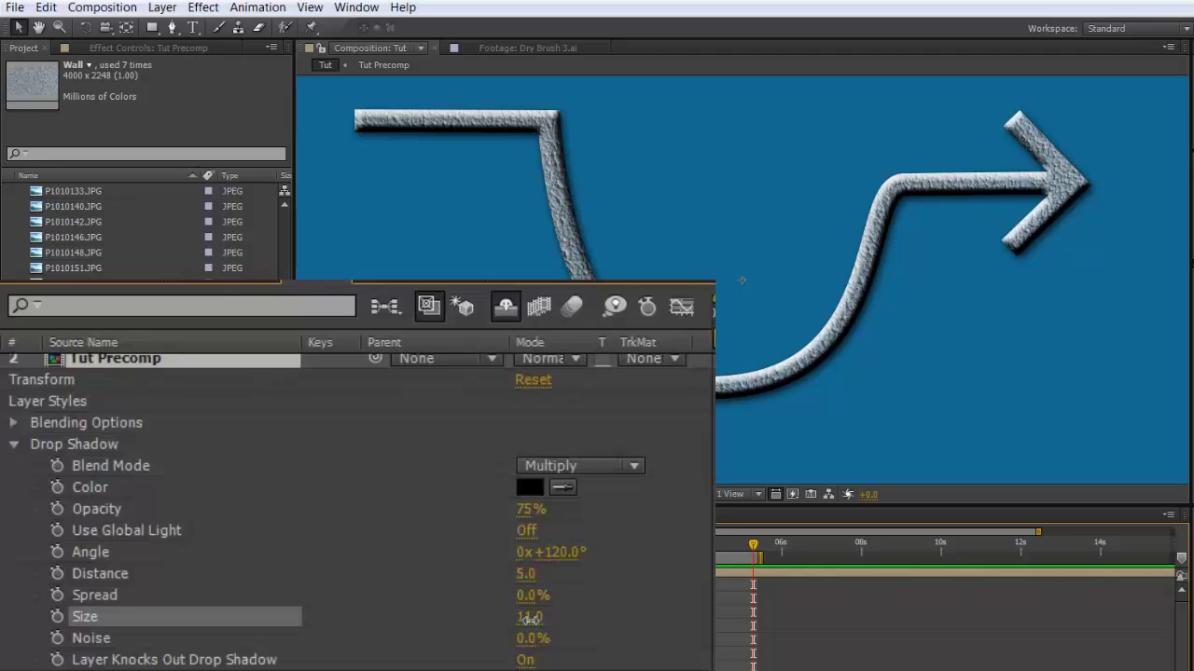
pyautogui.moveTo(529, 619); pyautogui.dragTo(526, 619)
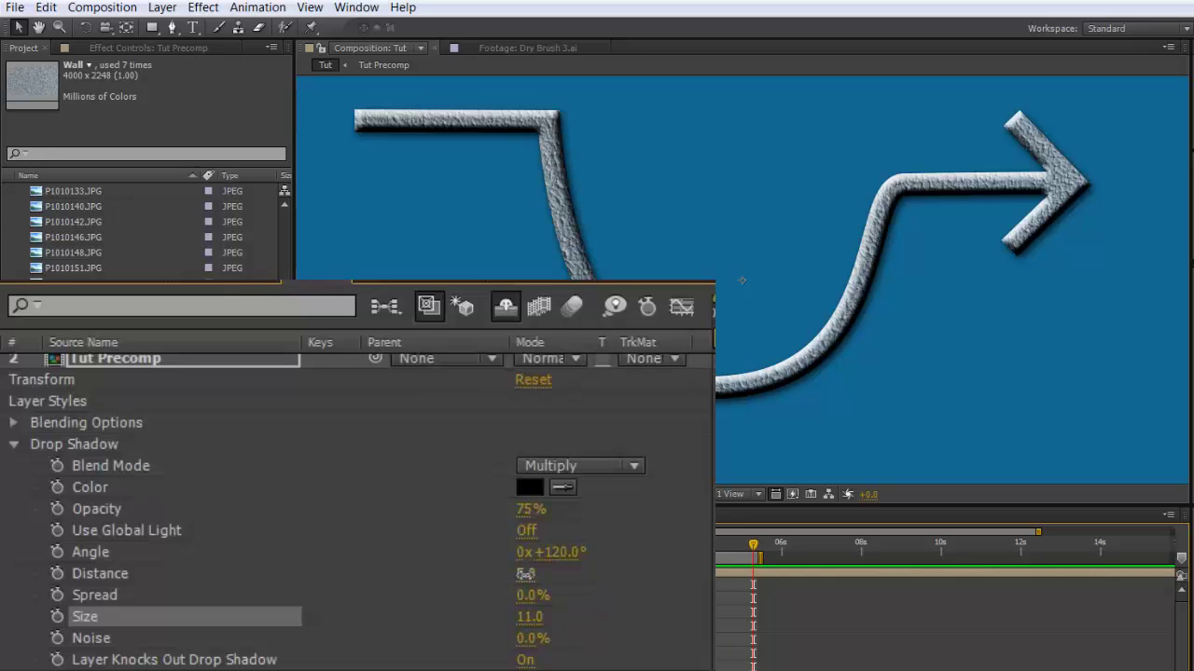
pyautogui.moveTo(525, 573); pyautogui.dragTo(530, 573)
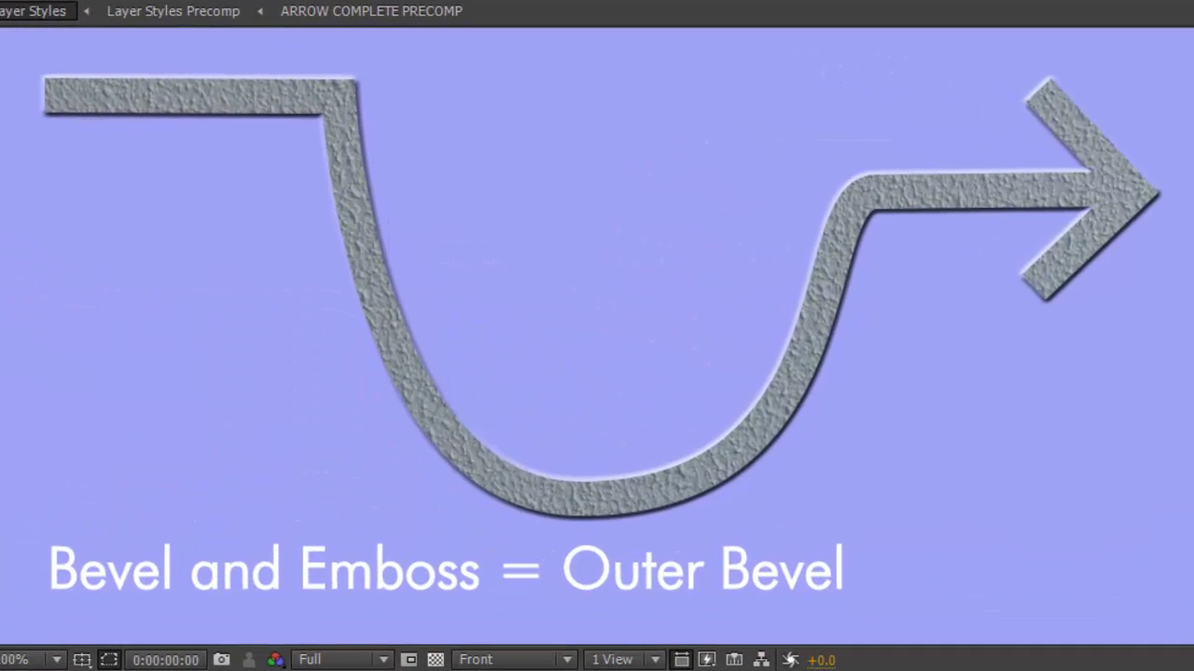
# Play back the example composition to preview the curved arrow's layer style variants.
pyautogui.press('space')
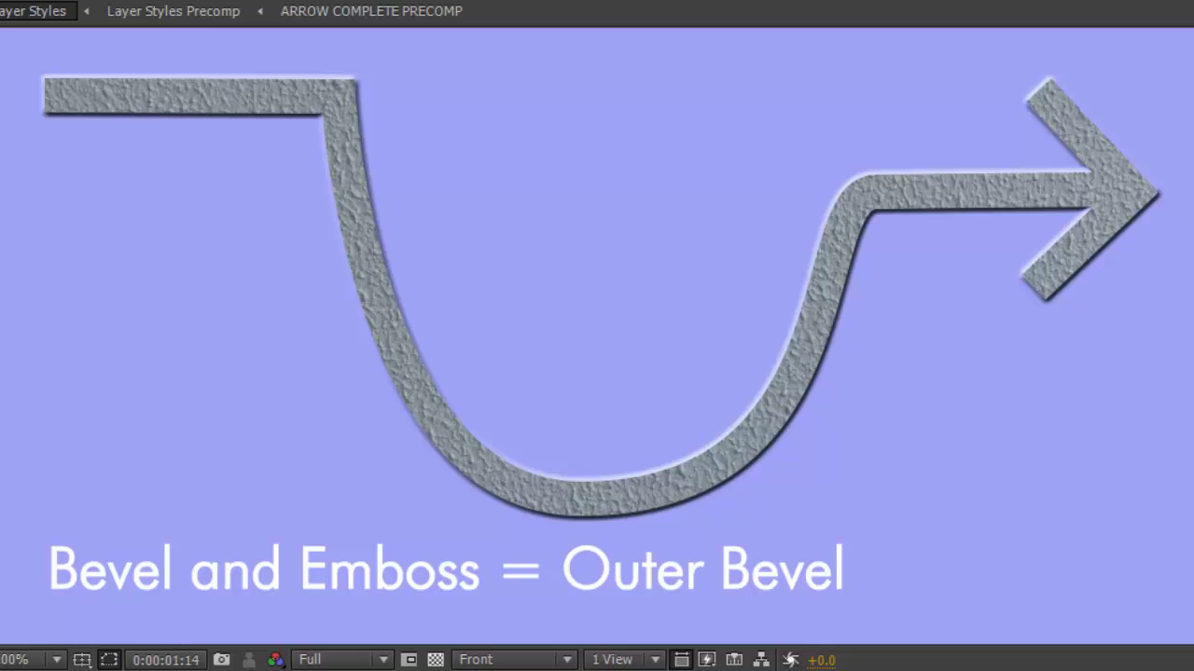